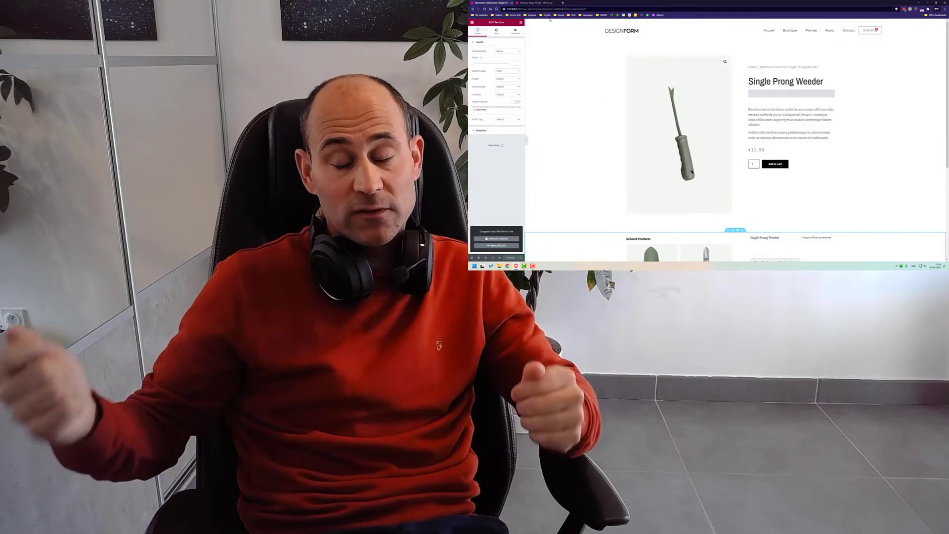
Reload the Alocasia Regal Shield product page and look over its custom layout down to the related products and description
click(547, 3)
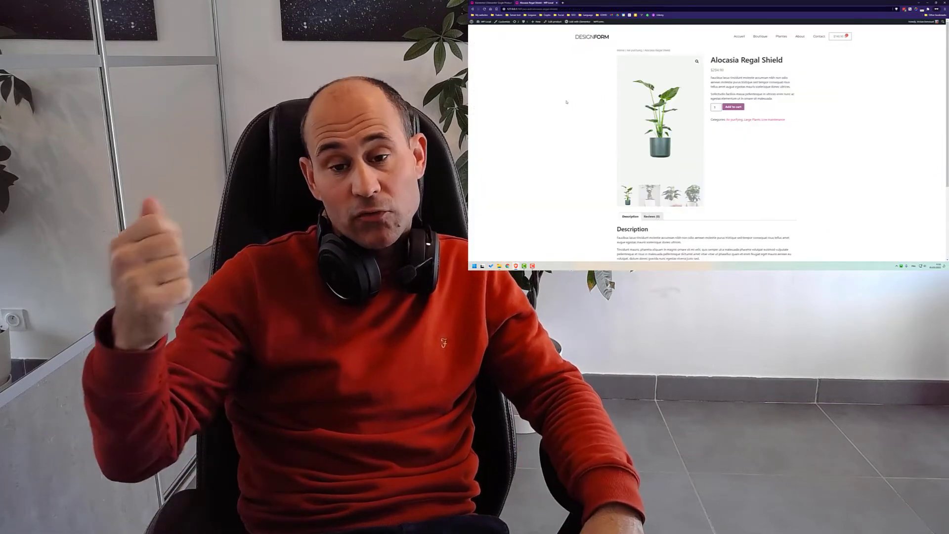
key(F5)
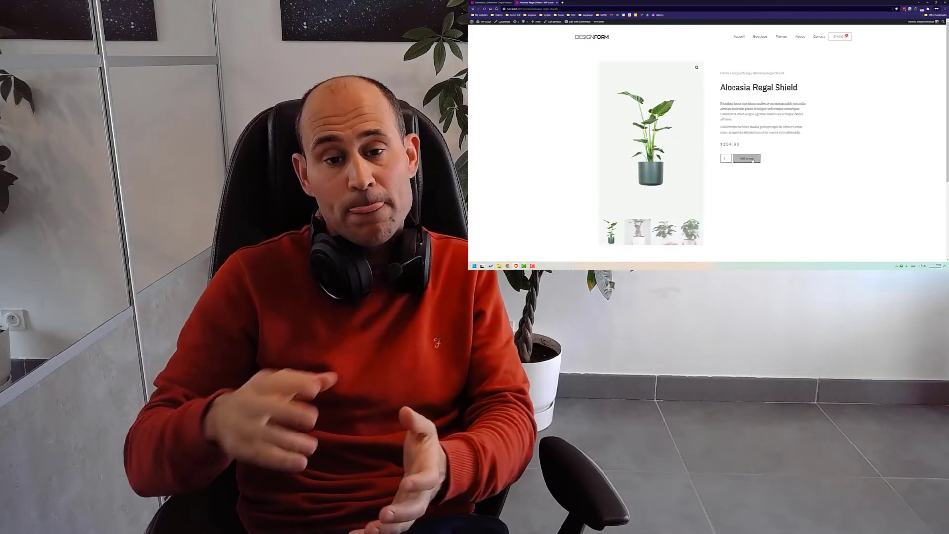
click(753, 161)
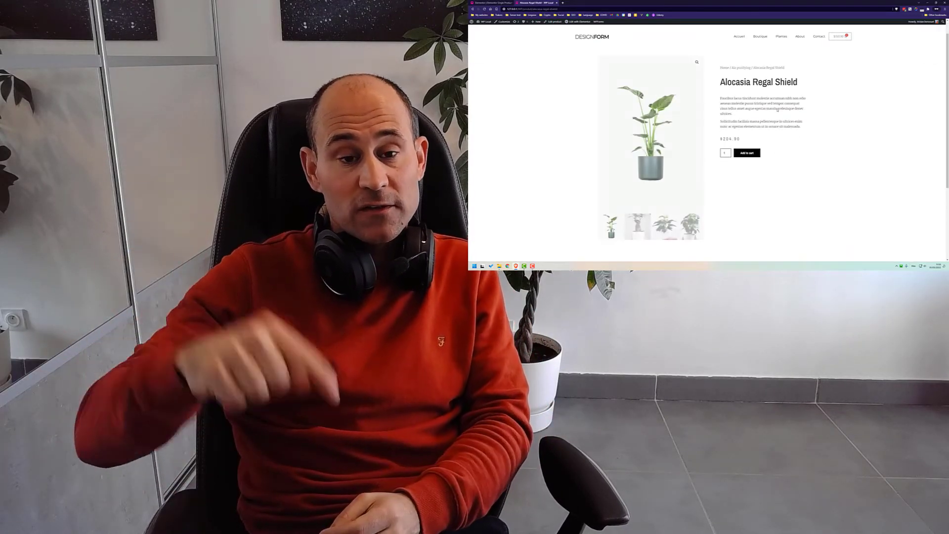
scroll(778, 110, down, 1)
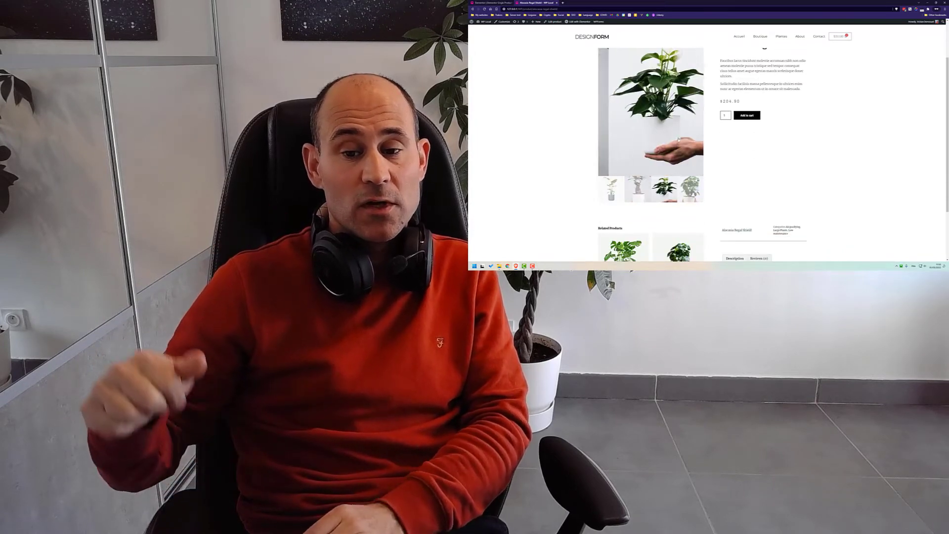
scroll(733, 174, down, 2)
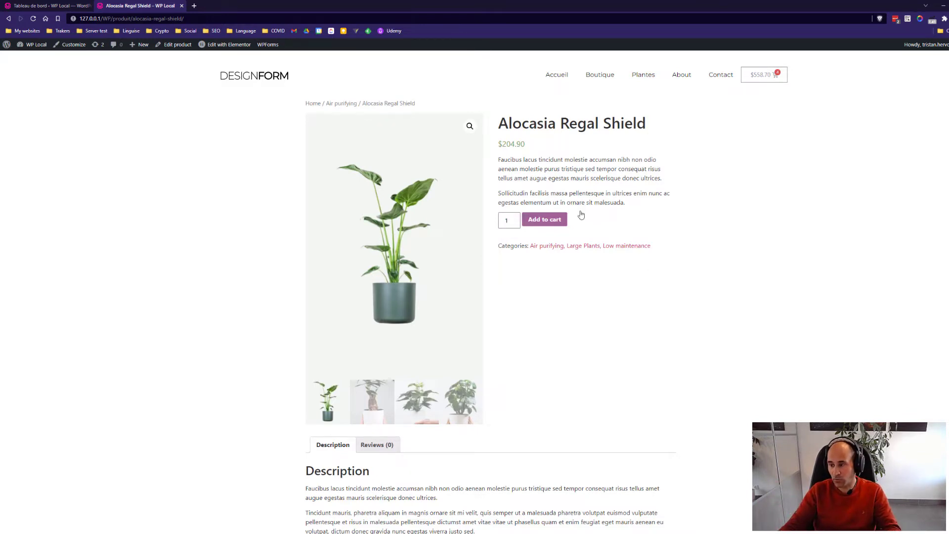
Examine the default Alocasia Regal Shield product page, including its description, reviews and related products
scroll(622, 247, down, 4)
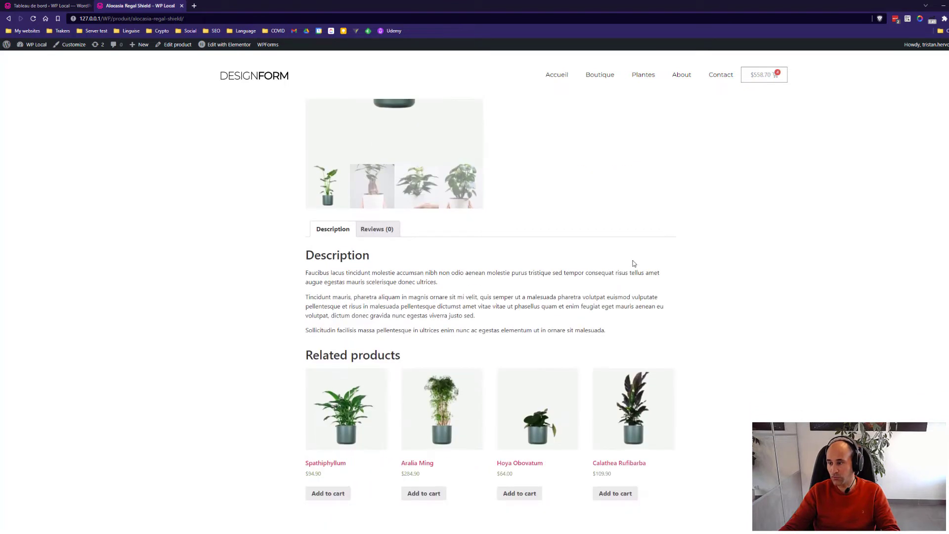
scroll(630, 267, up, 4)
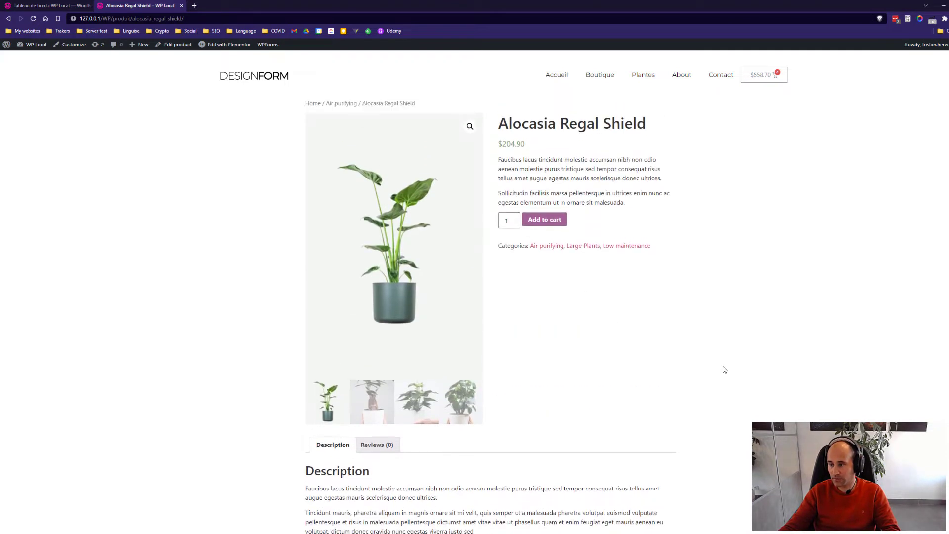
scroll(721, 370, down, 4)
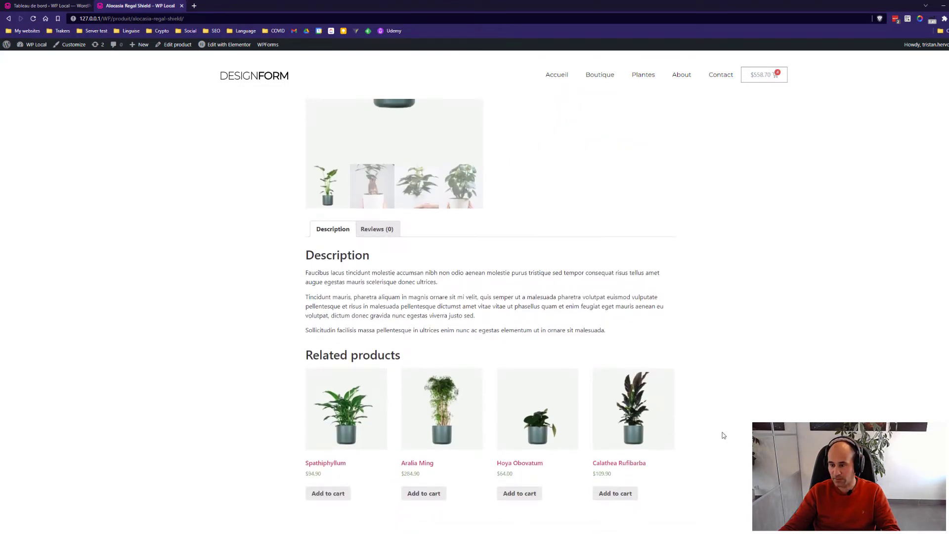
scroll(741, 455, up, 4)
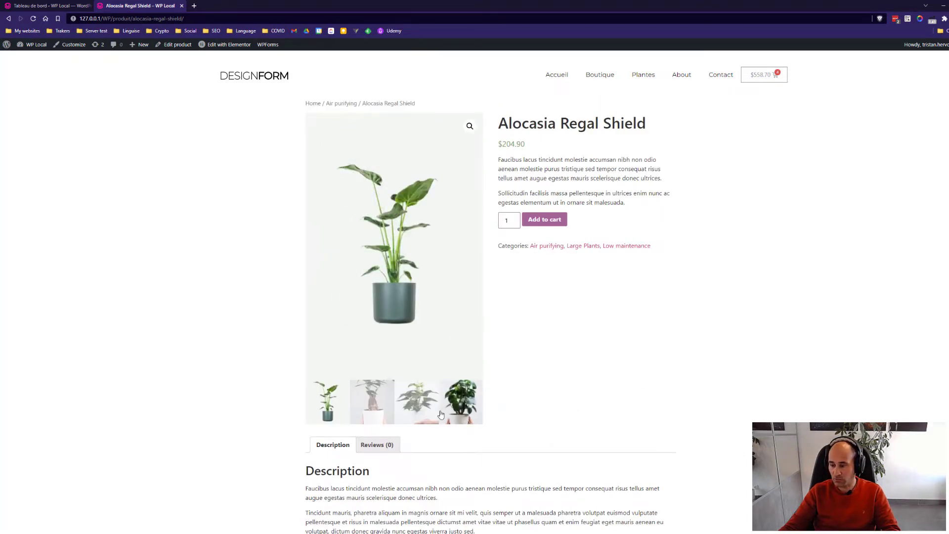
click(382, 445)
scroll(427, 471, down, 4)
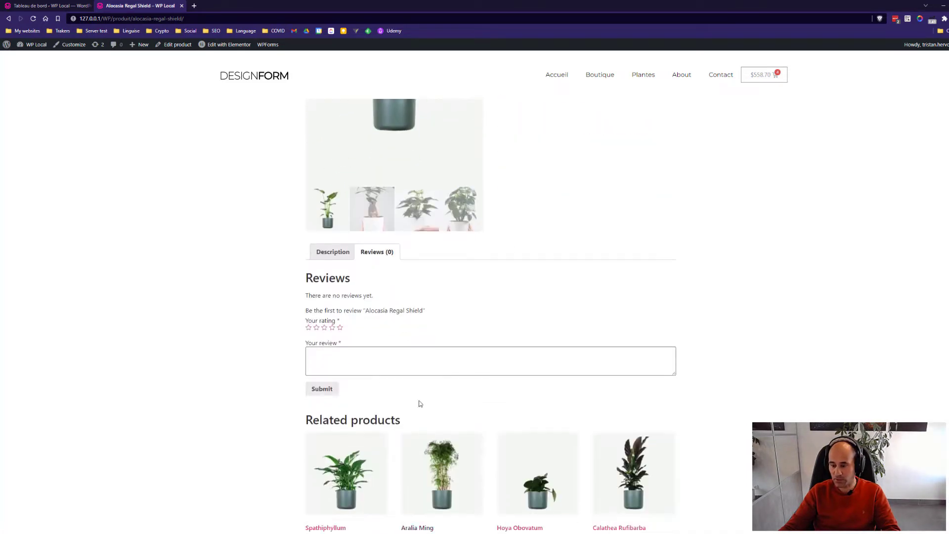
click(341, 256)
scroll(685, 311, up, 4)
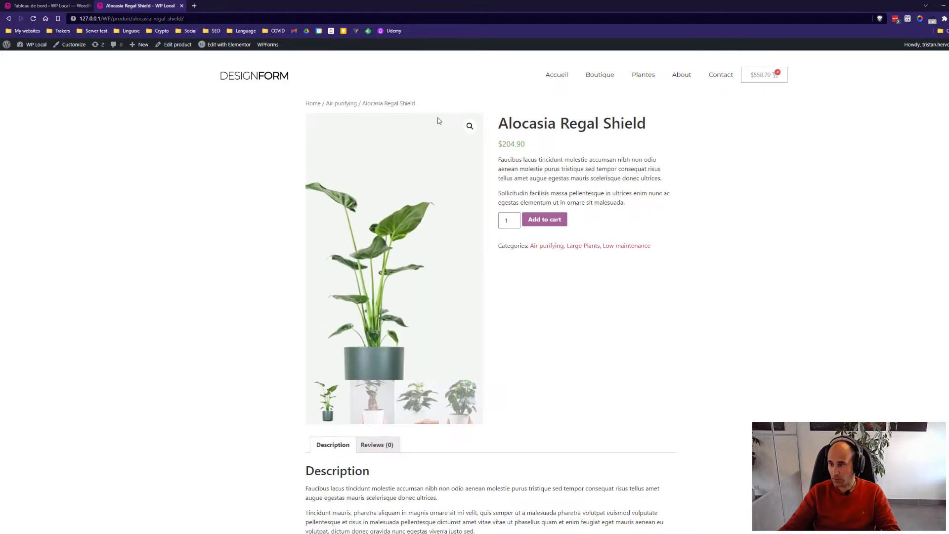
Go to the WordPress dashboard and open Elementor's Theme Builder
click(64, 5)
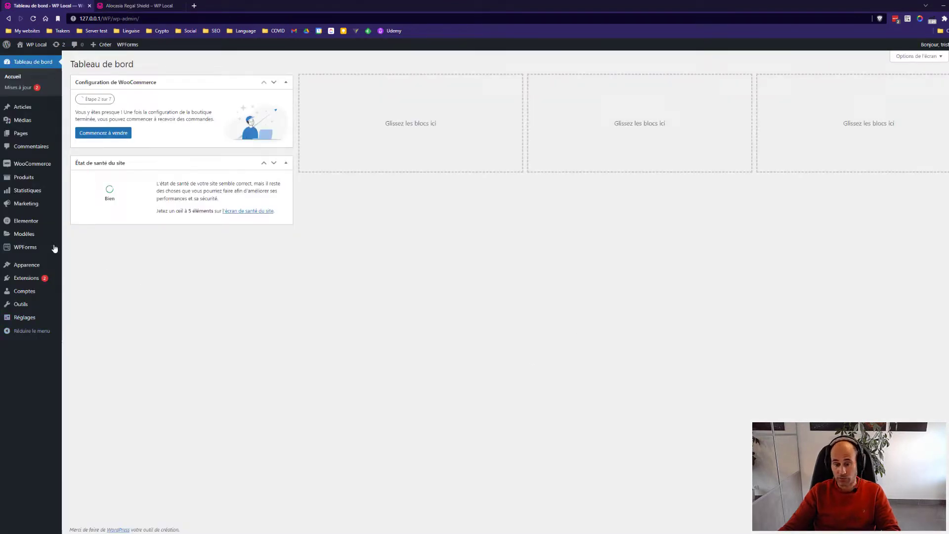
mouse_move(17, 236)
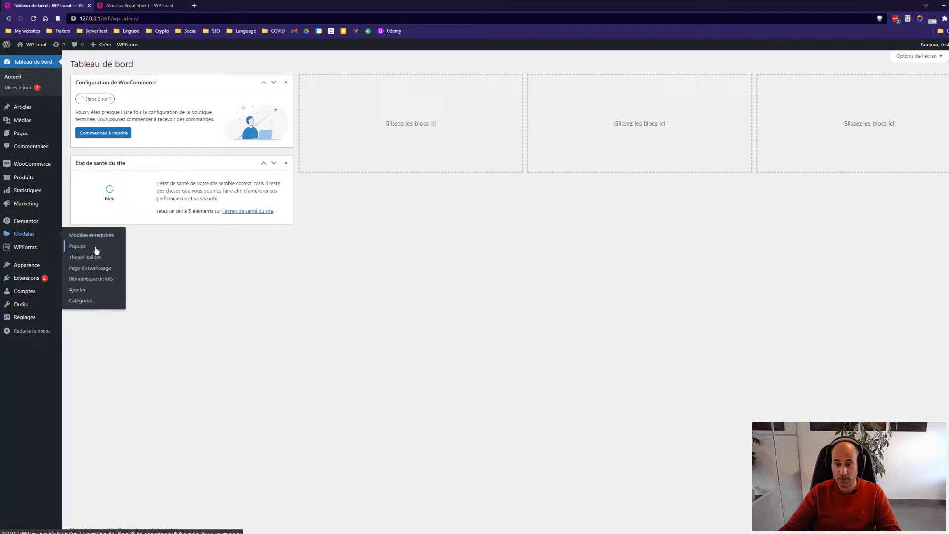
click(92, 260)
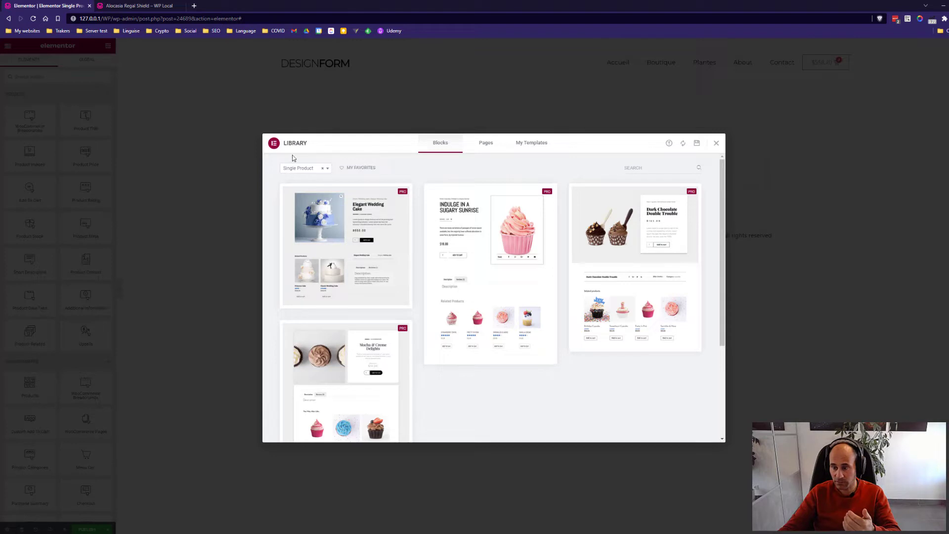
Check the library's Single Product category and preview the full Elegant Wedding Cake block before returning to the library
click(295, 170)
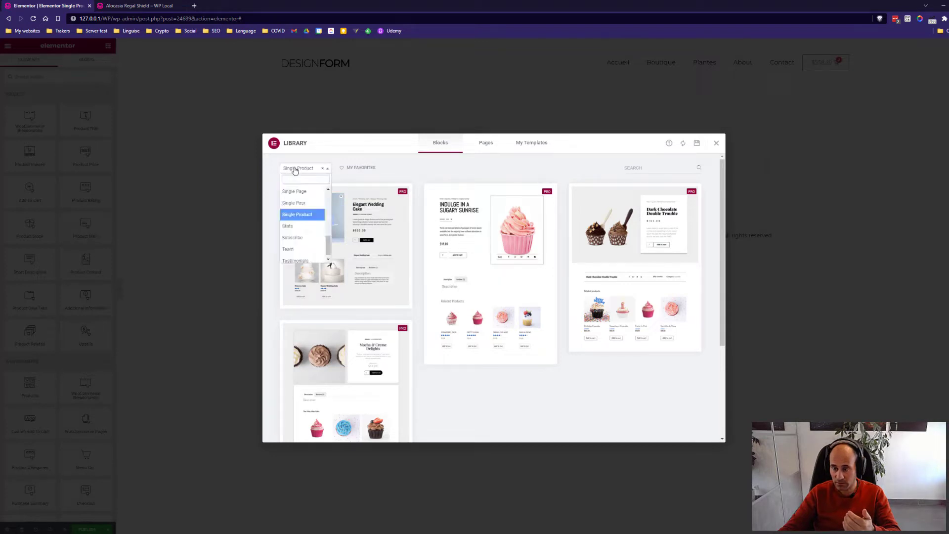
click(295, 170)
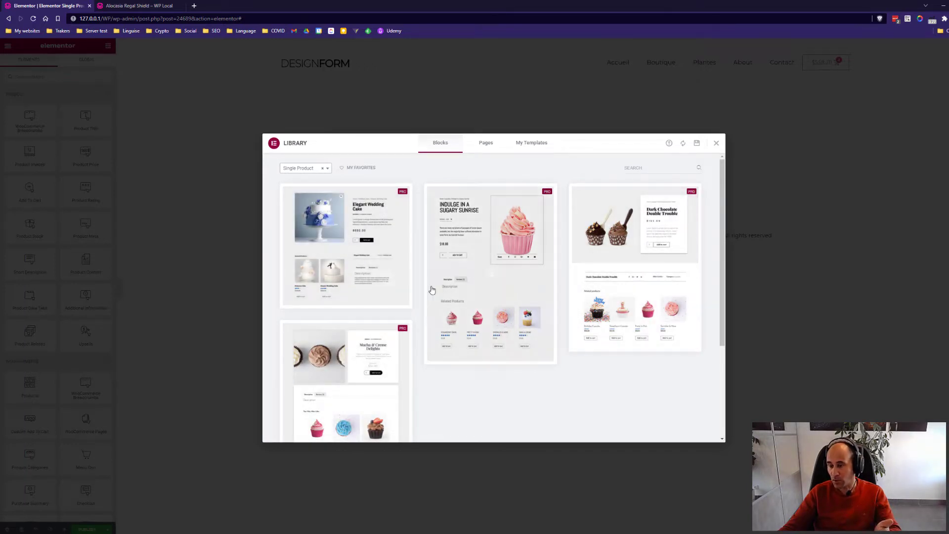
click(364, 246)
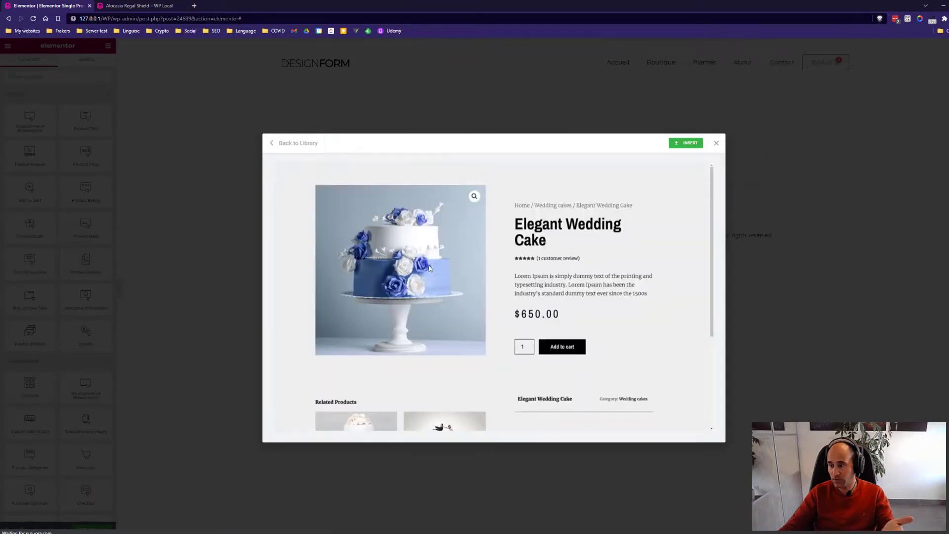
scroll(621, 309, down, 3)
scroll(621, 309, up, 3)
scroll(620, 307, down, 3)
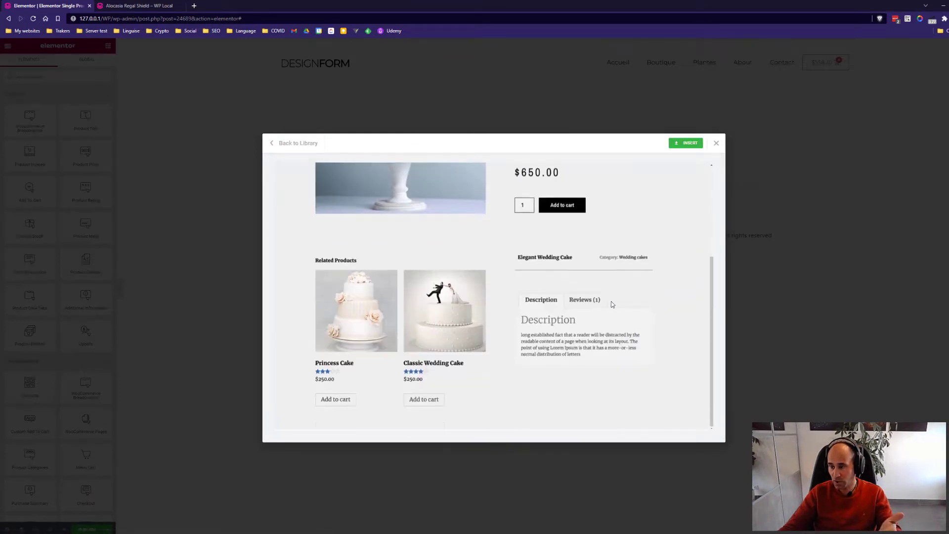
scroll(612, 303, up, 2)
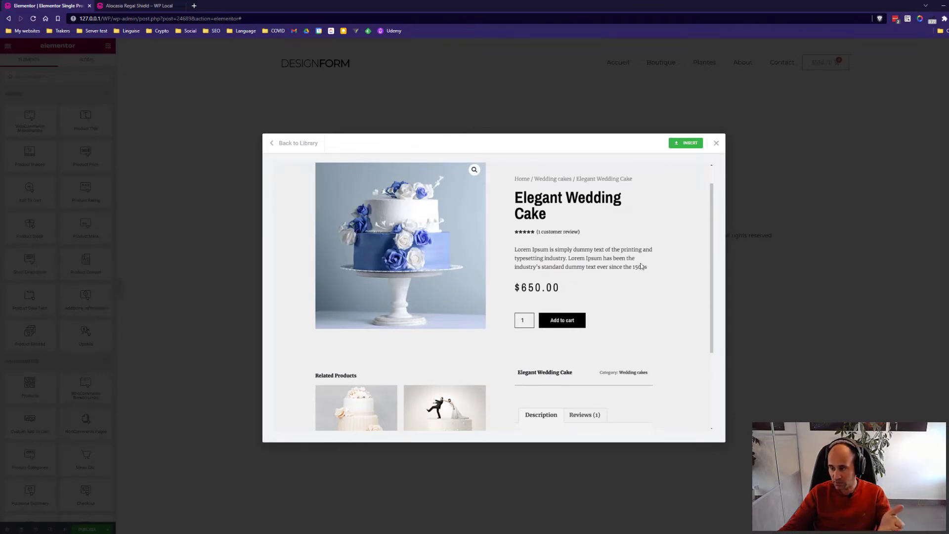
scroll(638, 267, down, 2)
scroll(588, 256, up, 2)
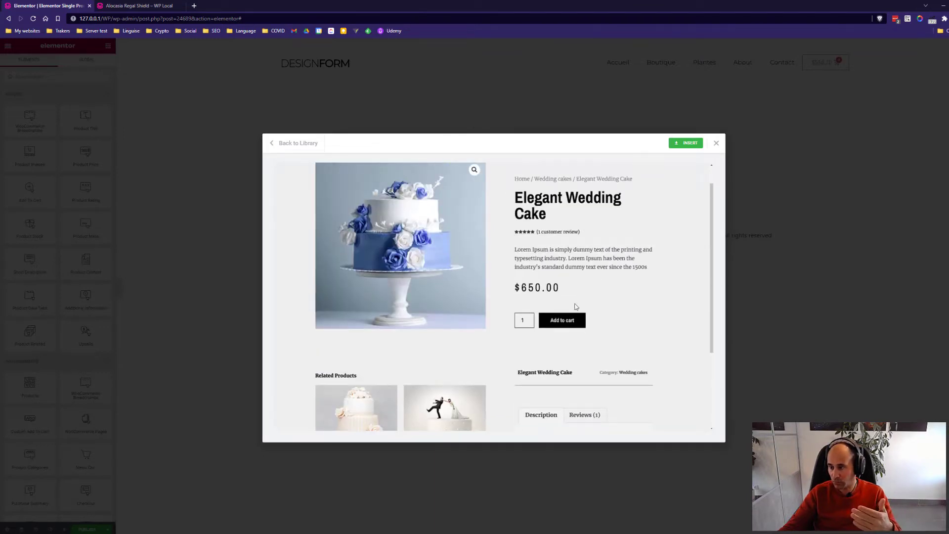
scroll(662, 331, down, 2)
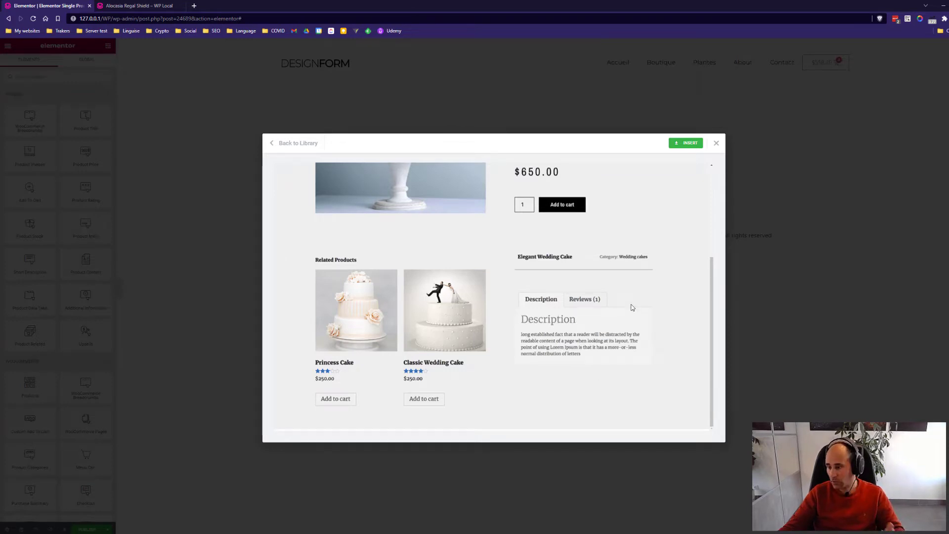
scroll(627, 309, up, 3)
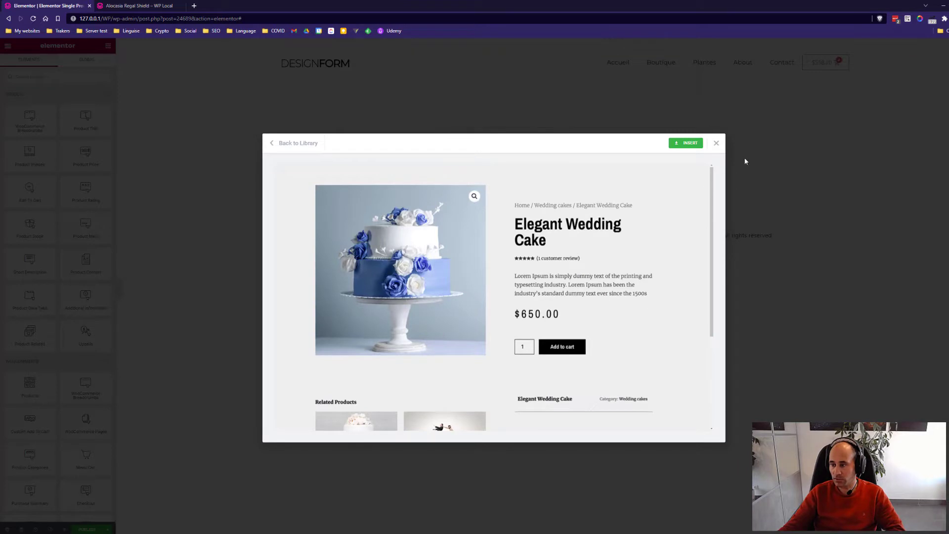
click(299, 143)
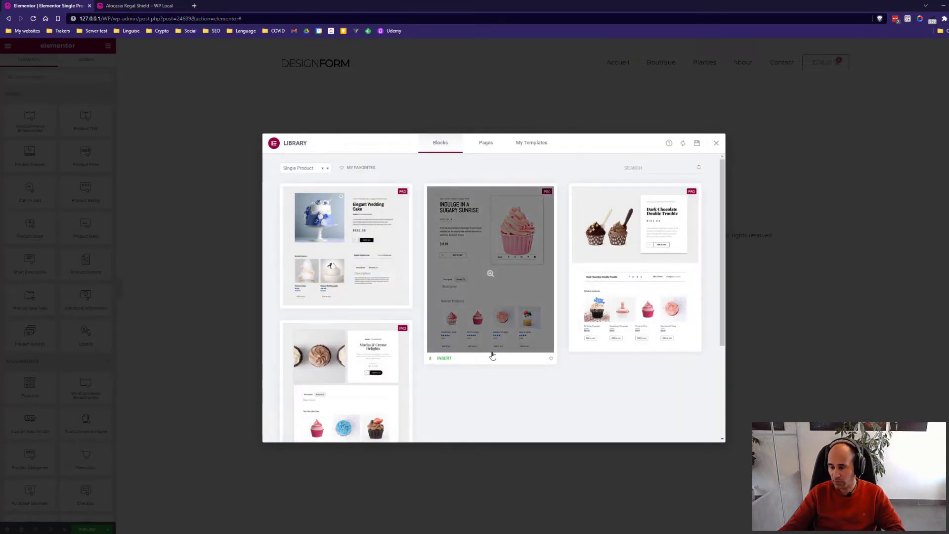
Browse the Single Product blocks and insert the Elegant Wedding Cake block into the template
scroll(492, 356, down, 3)
scroll(492, 346, up, 3)
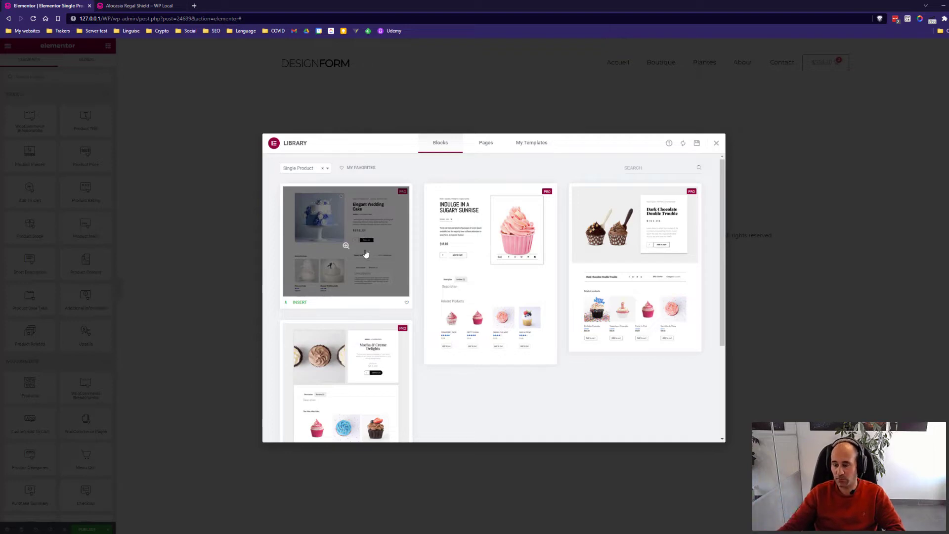
click(298, 303)
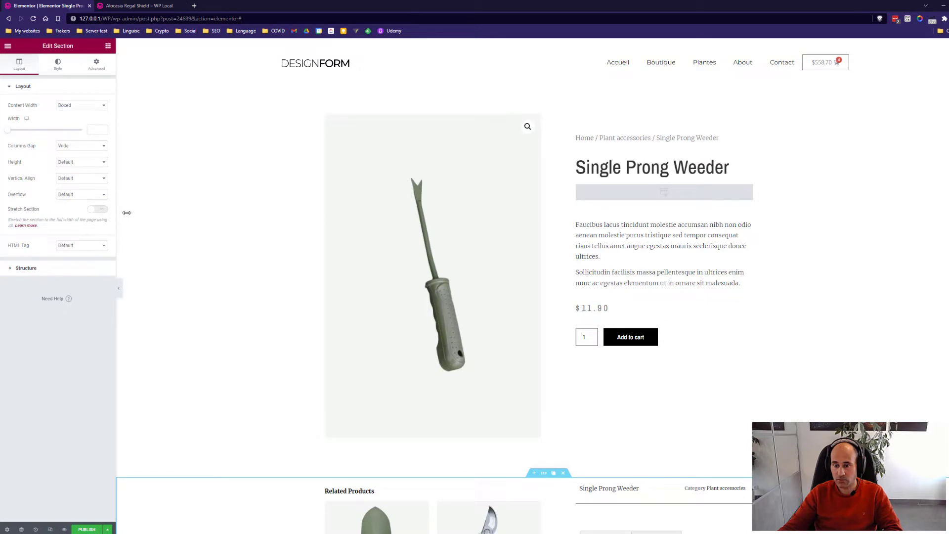
Widen the editor's settings panel to about double its width and return it to the widget list
drag(126, 213, 237, 214)
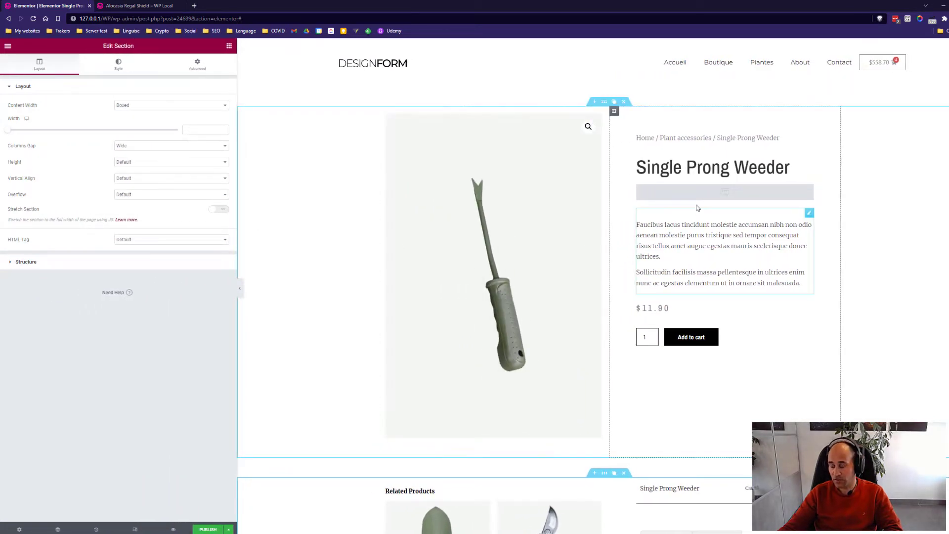
click(259, 181)
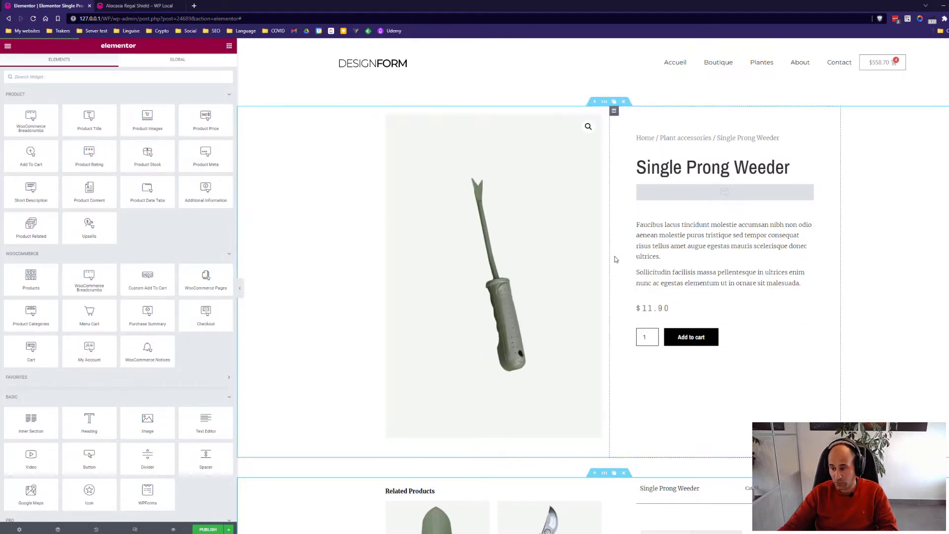
Review the inserted product template from the image, title and price down to the related products and description tabs
scroll(730, 280, down, 4)
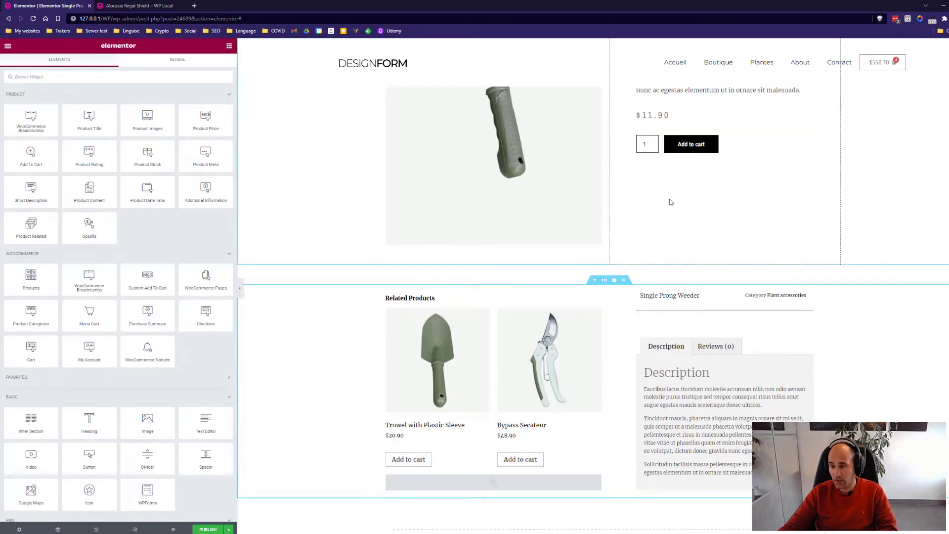
scroll(669, 201, down, 2)
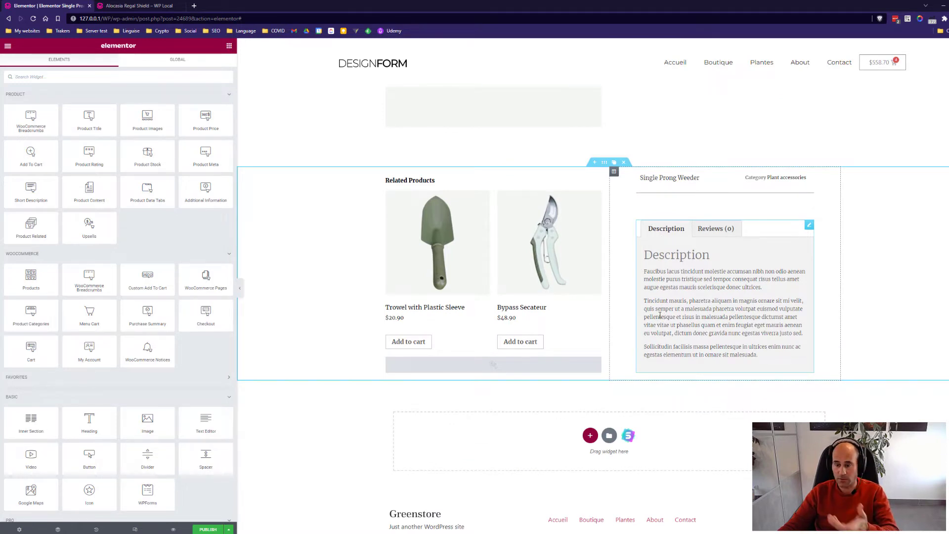
scroll(659, 317, up, 2)
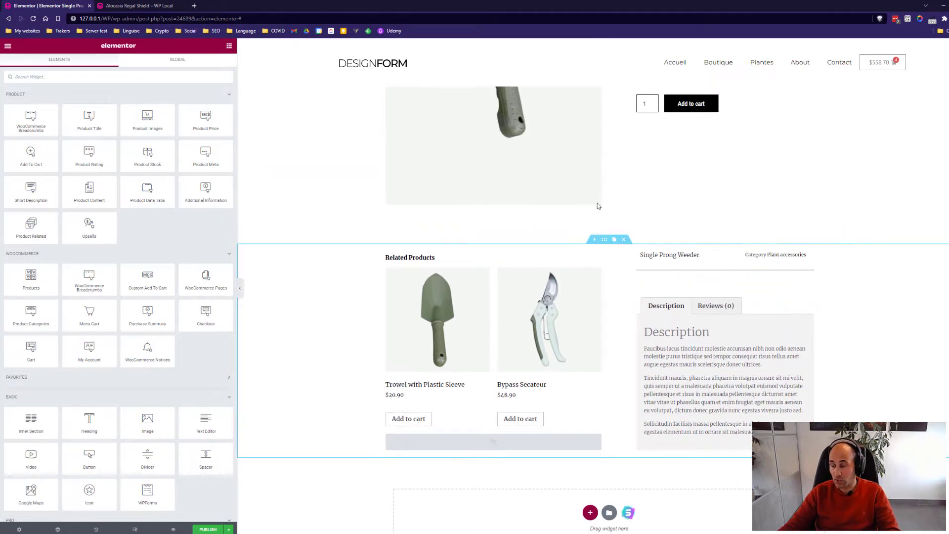
scroll(741, 328, up, 5)
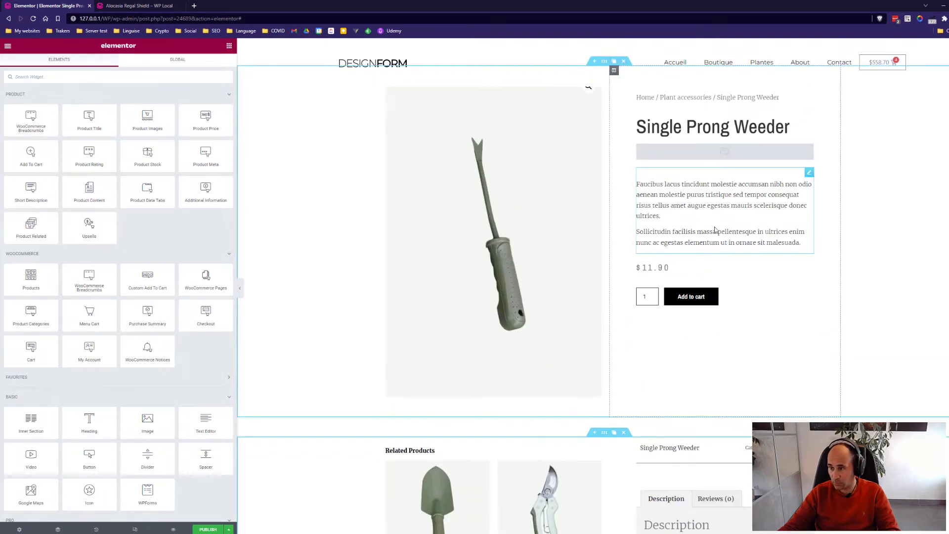
scroll(662, 138, up, 1)
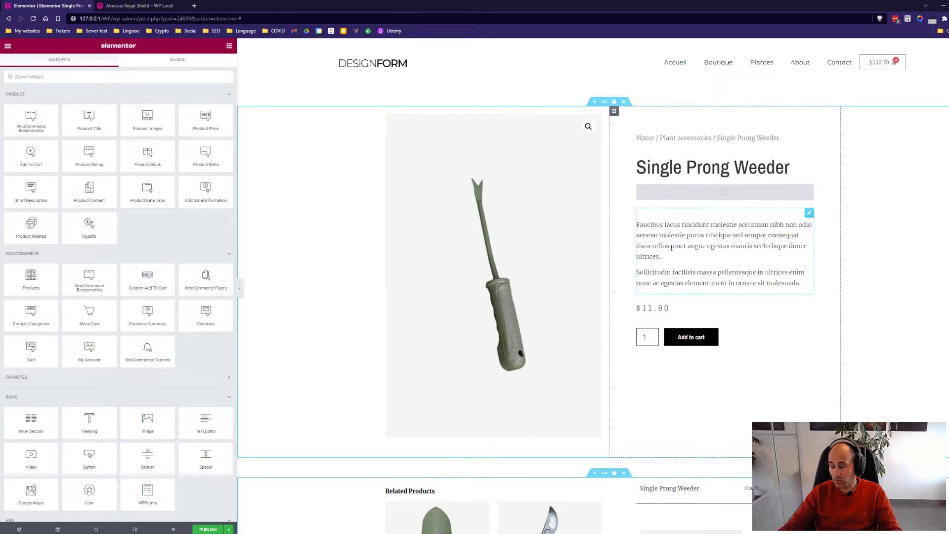
scroll(671, 249, down, 4)
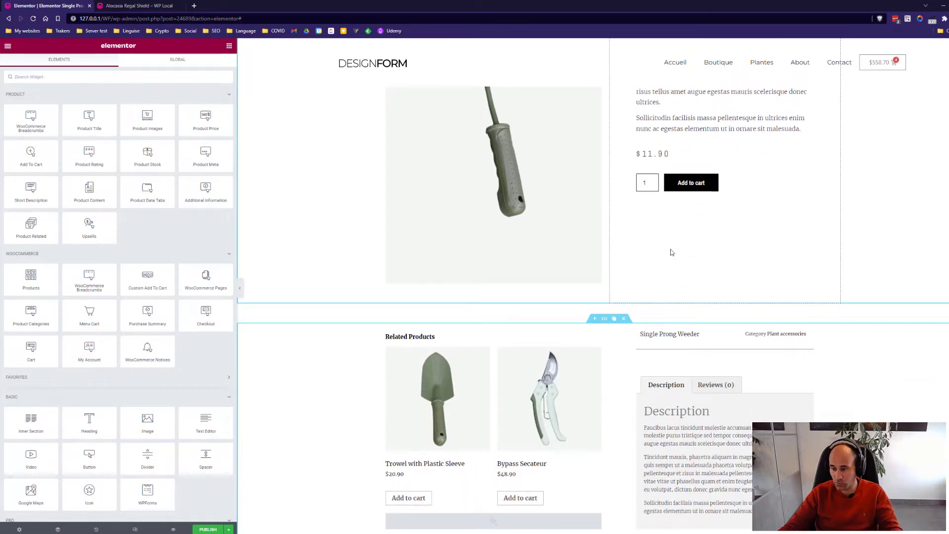
scroll(671, 252, up, 4)
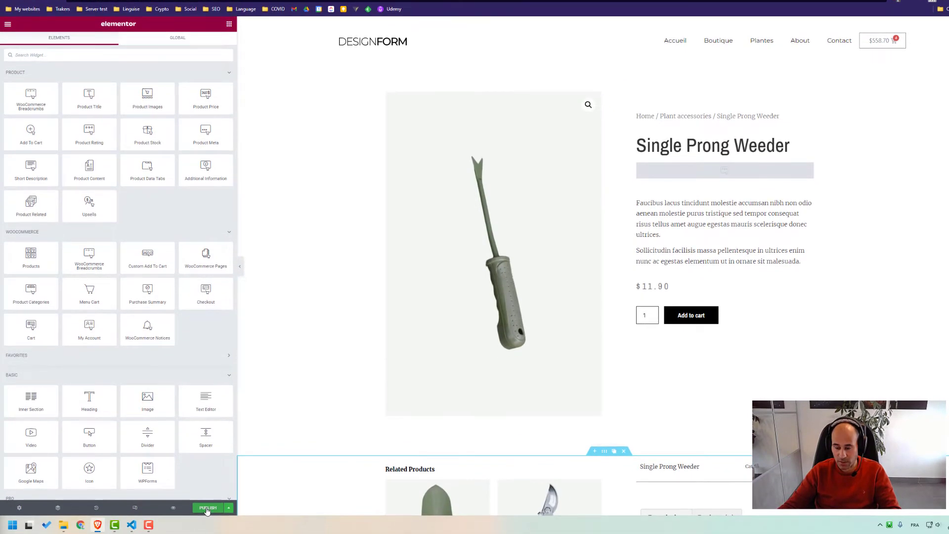
Publish the template with a display condition that includes all Products, then save and close the publish settings
click(207, 508)
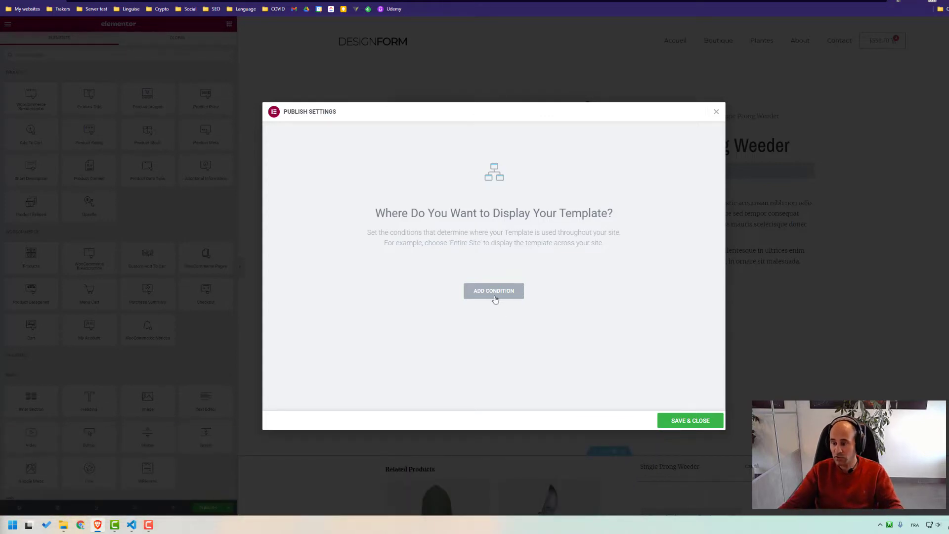
click(494, 292)
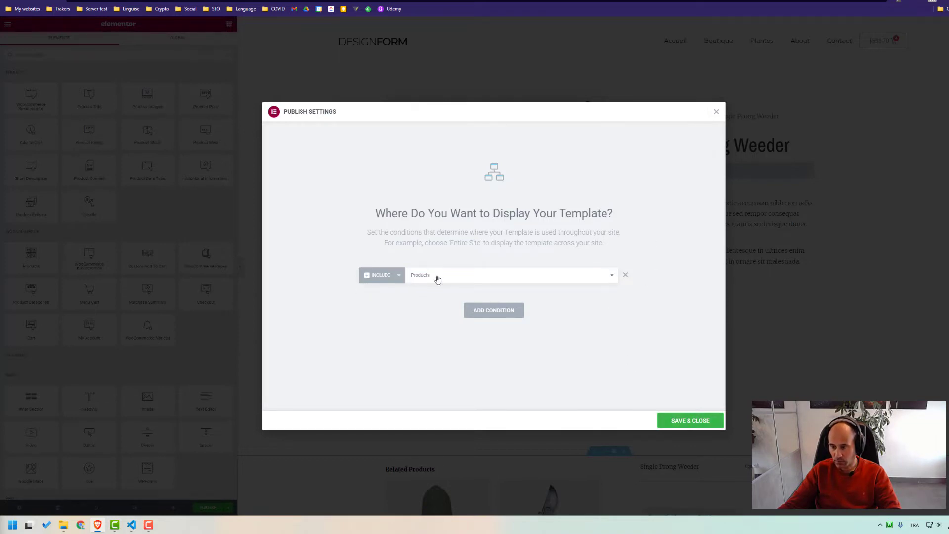
click(698, 417)
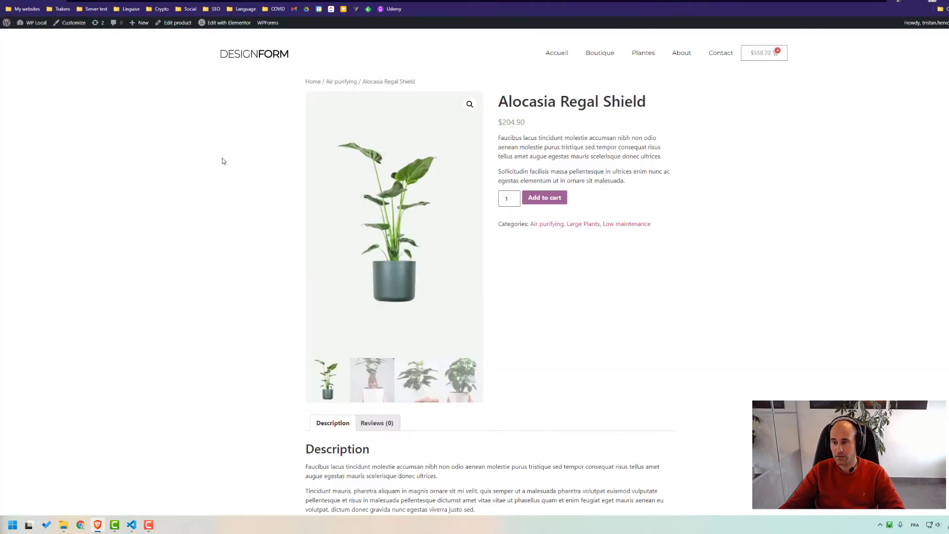
Reload the live Alocasia Regal Shield product page and examine its new layout, including the related products and the Reviews and Description tabs
key(F5)
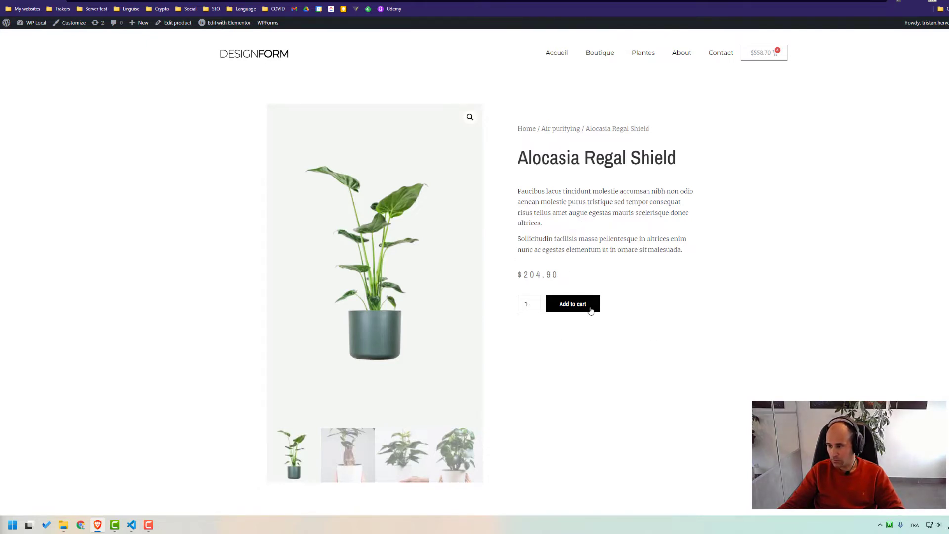
scroll(747, 361, down, 3)
scroll(717, 330, up, 3)
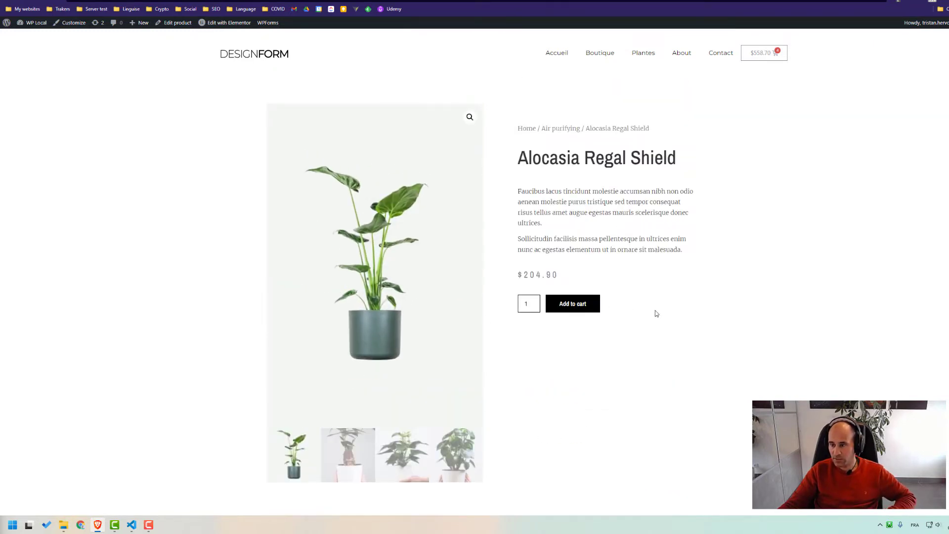
scroll(653, 331, down, 4)
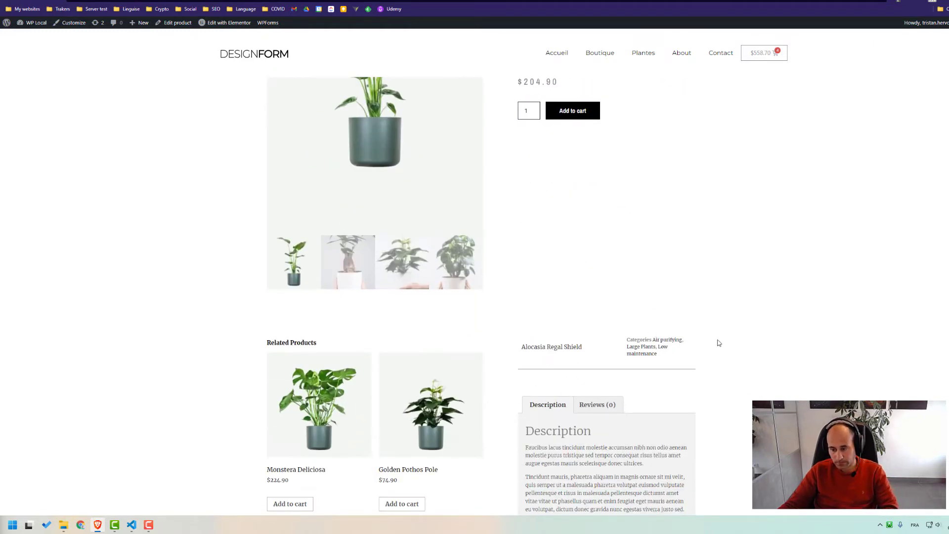
scroll(716, 341, down, 1)
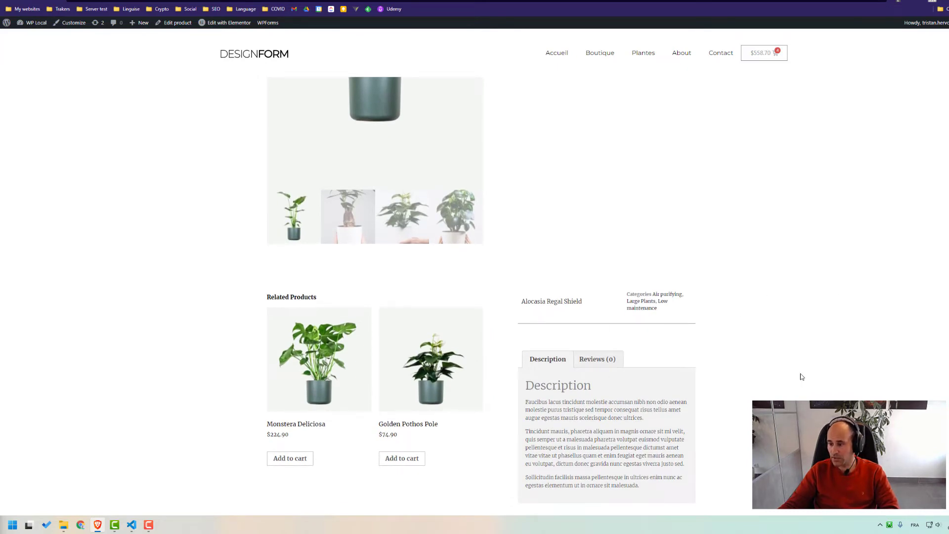
click(609, 365)
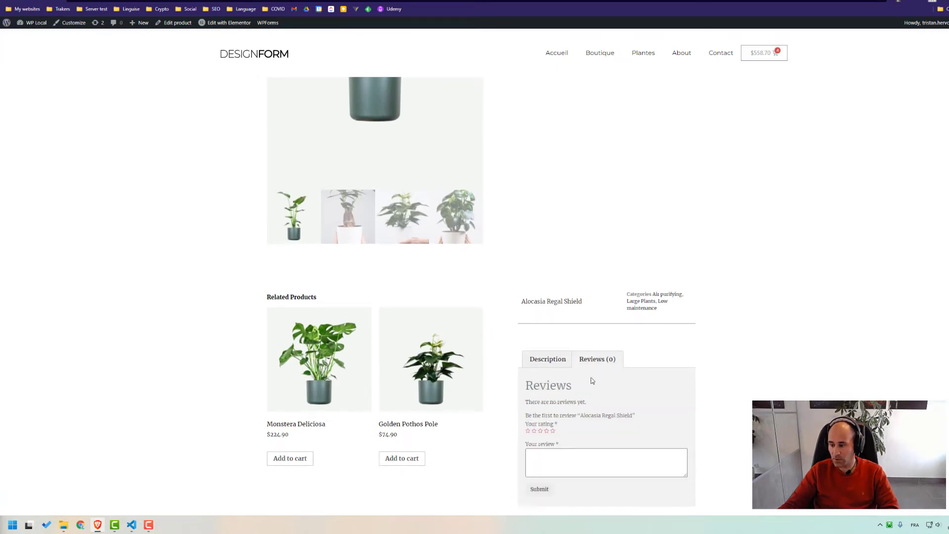
click(549, 359)
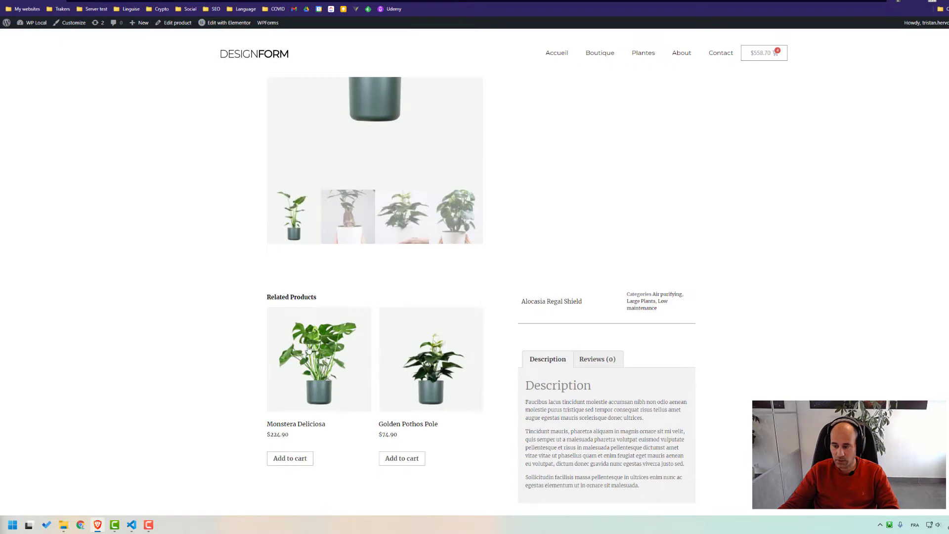
scroll(713, 398, up, 5)
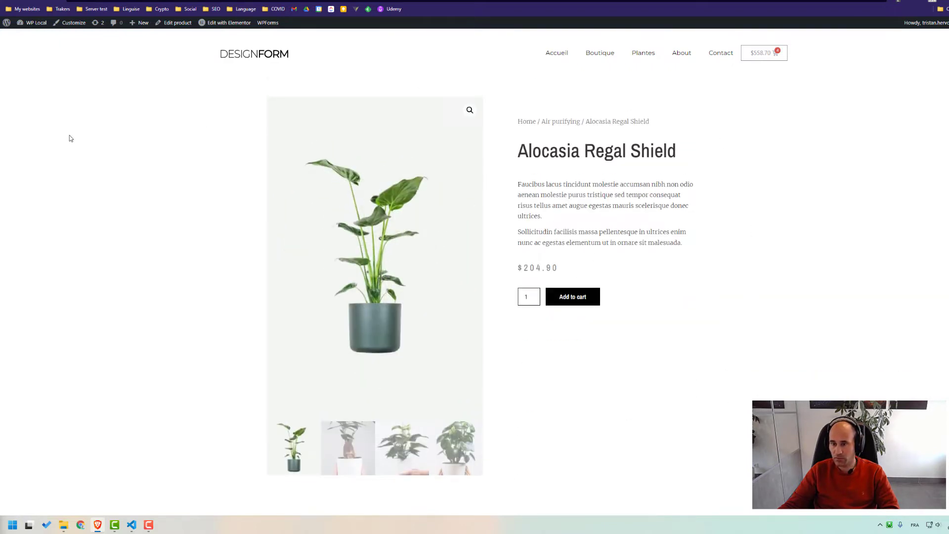
scroll(208, 81, up, 1)
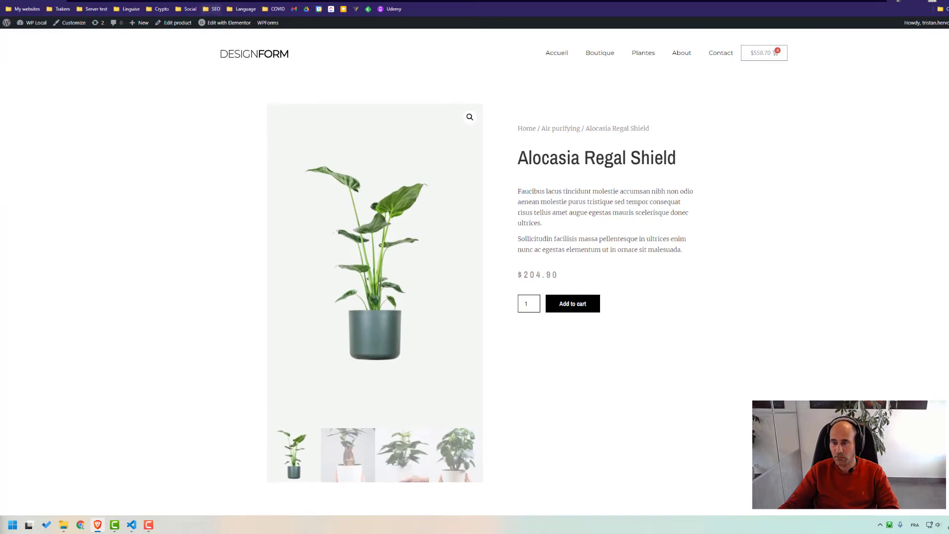
Return to the template editor, reopen its display conditions and check the include and exclude choices
click(208, 1)
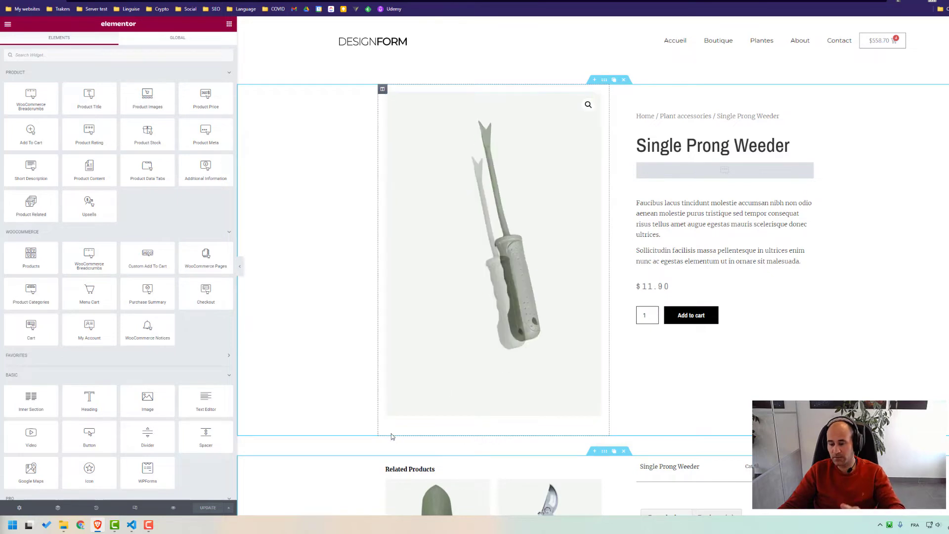
click(228, 509)
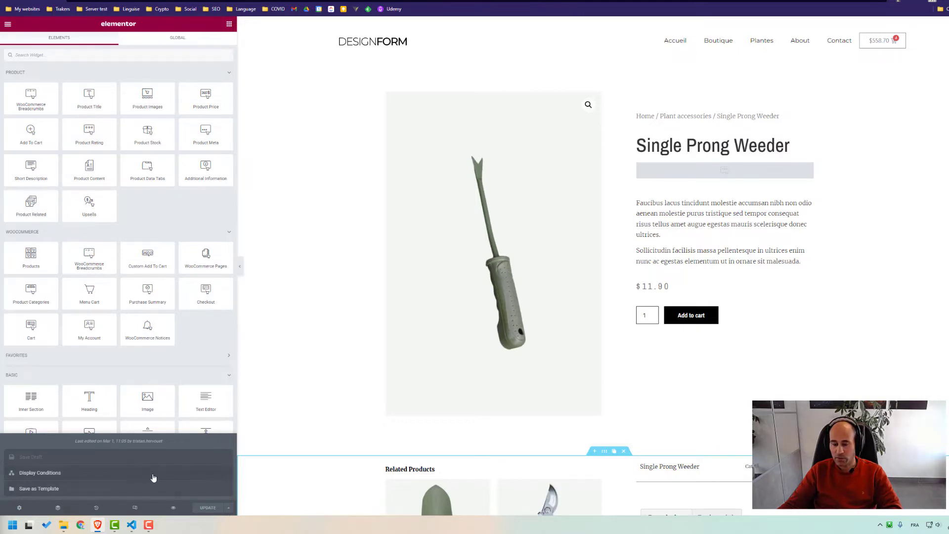
click(50, 475)
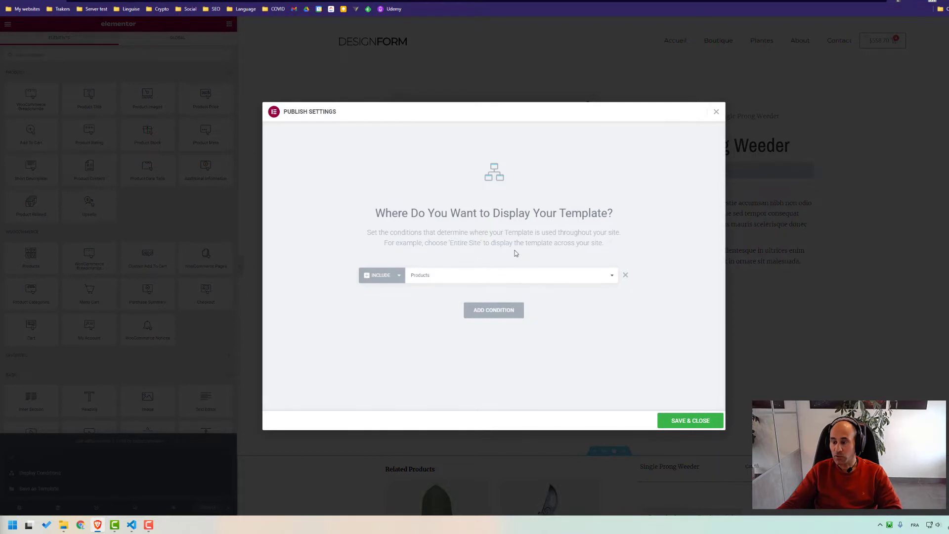
click(397, 277)
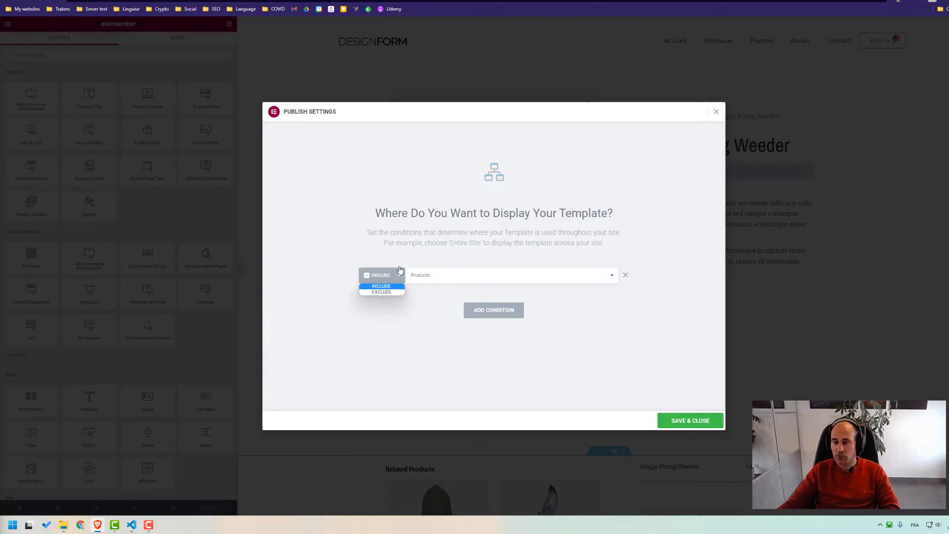
click(419, 245)
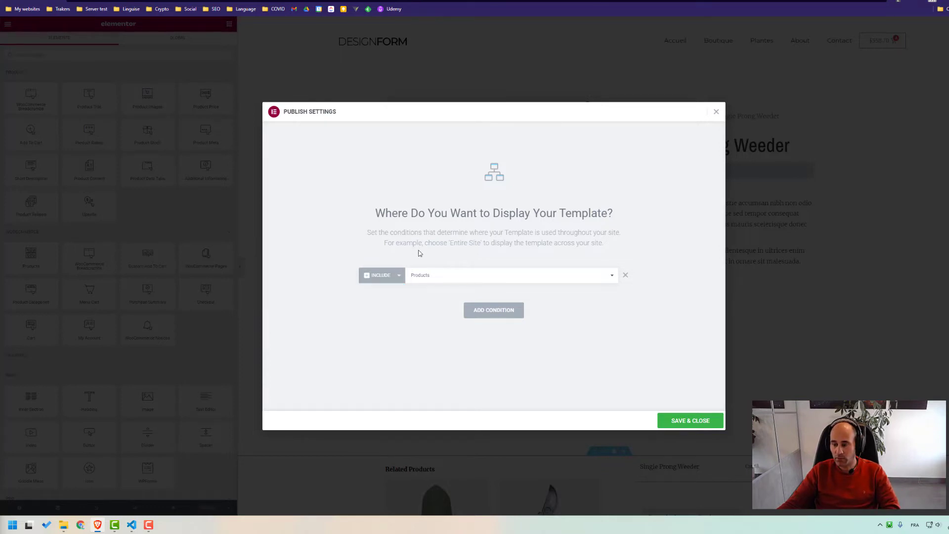
Restrict the display condition to products In Category, choosing Indoor Plants
click(544, 277)
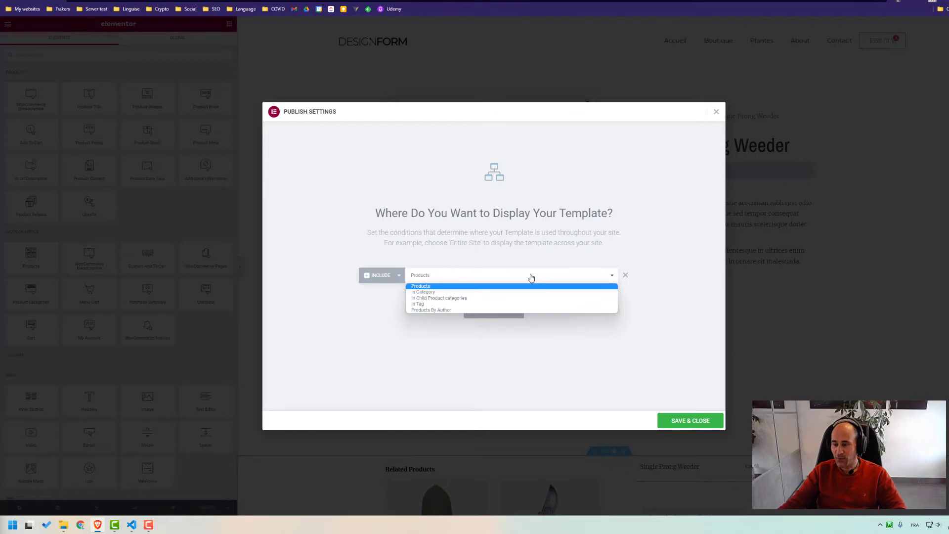
click(438, 293)
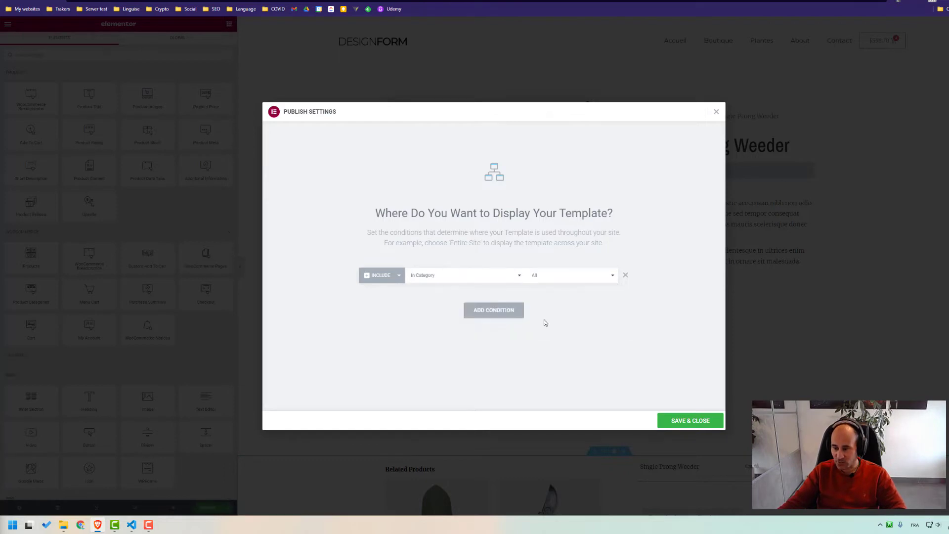
click(566, 281)
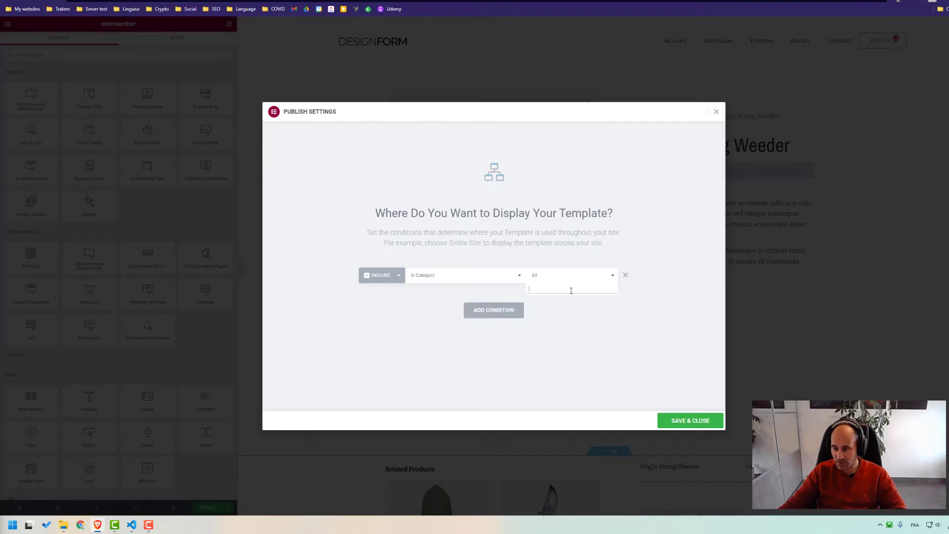
text(pla)
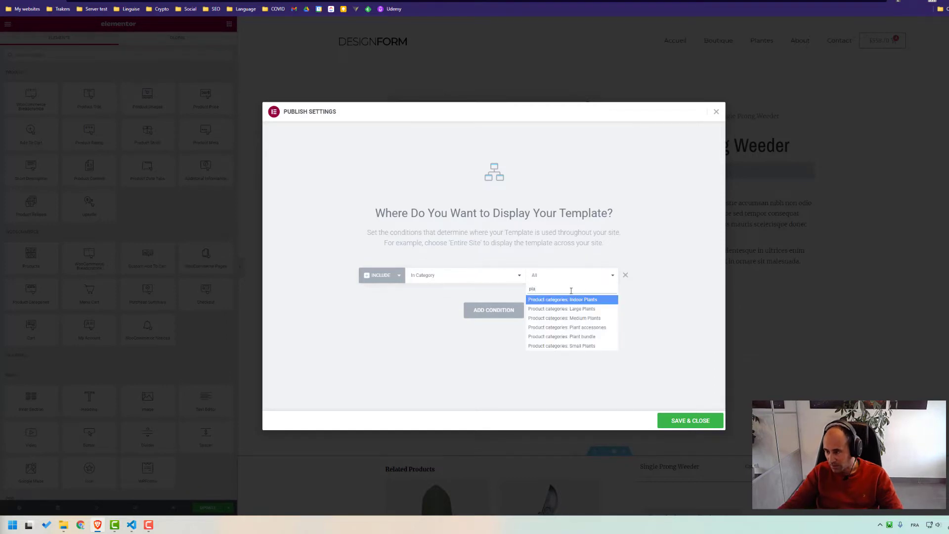
click(586, 300)
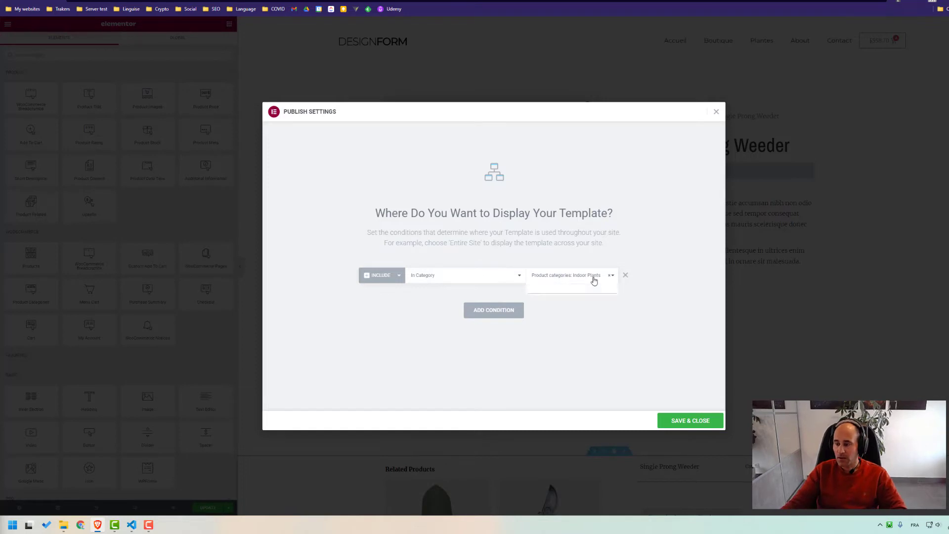
Try the Products By Author rule for the display condition and set it back to Products
click(503, 277)
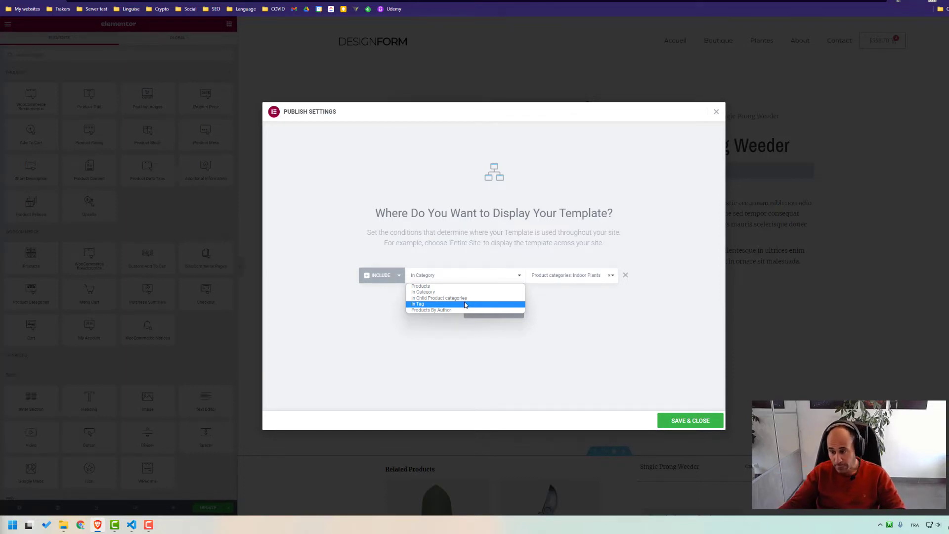
click(458, 310)
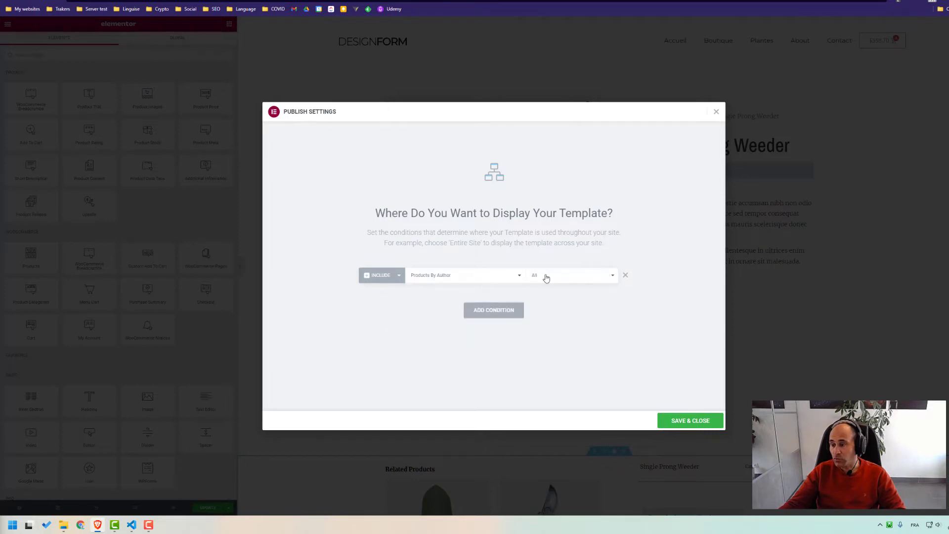
click(554, 275)
click(494, 276)
click(495, 275)
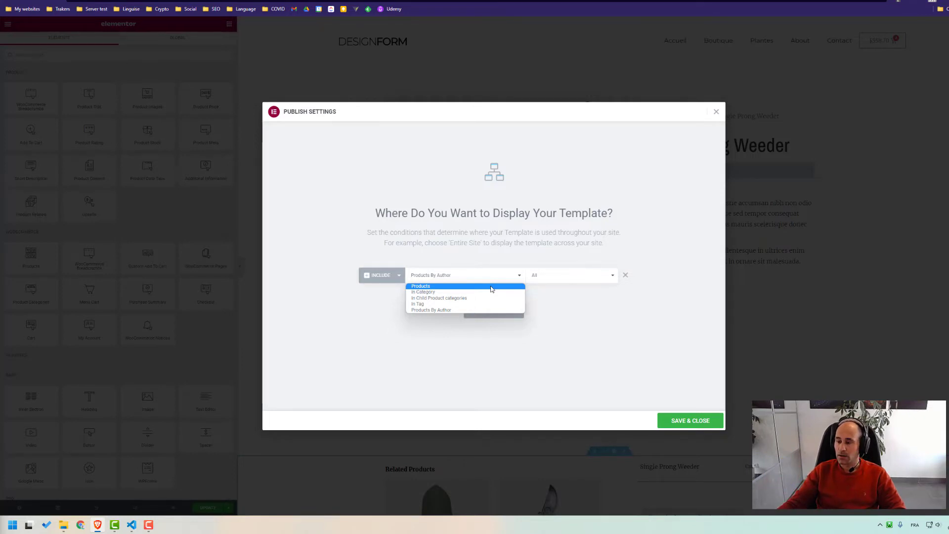
click(491, 287)
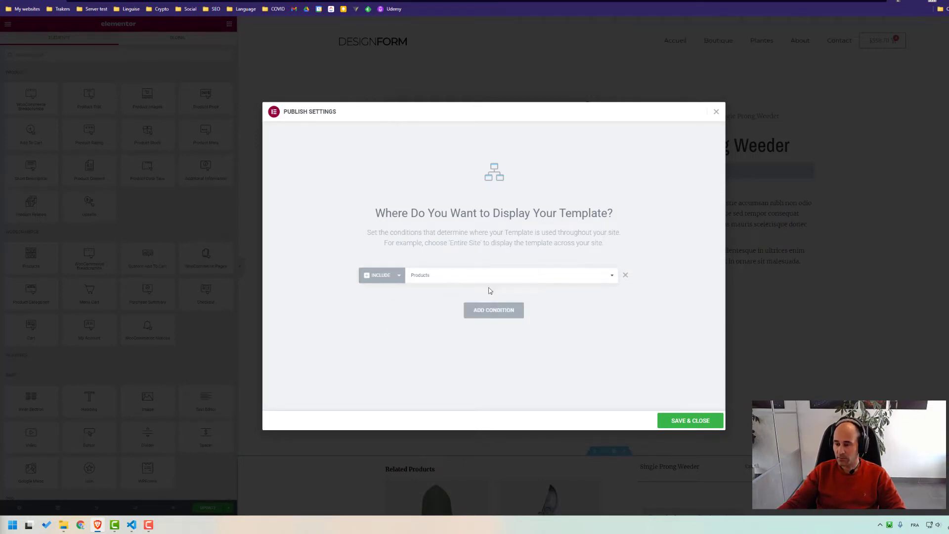
Switch the Products condition to Exclude and add a second condition that excludes In Category
click(390, 278)
click(397, 294)
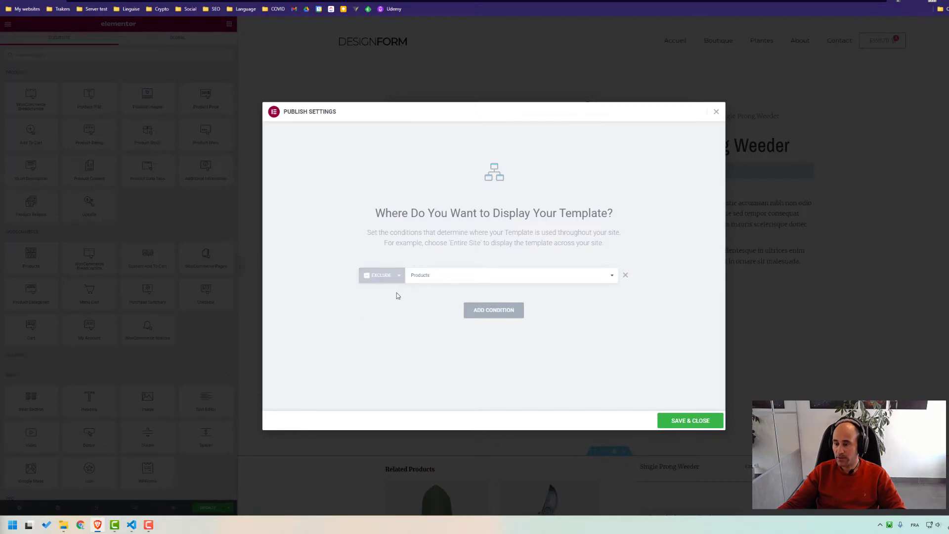
click(398, 277)
click(500, 311)
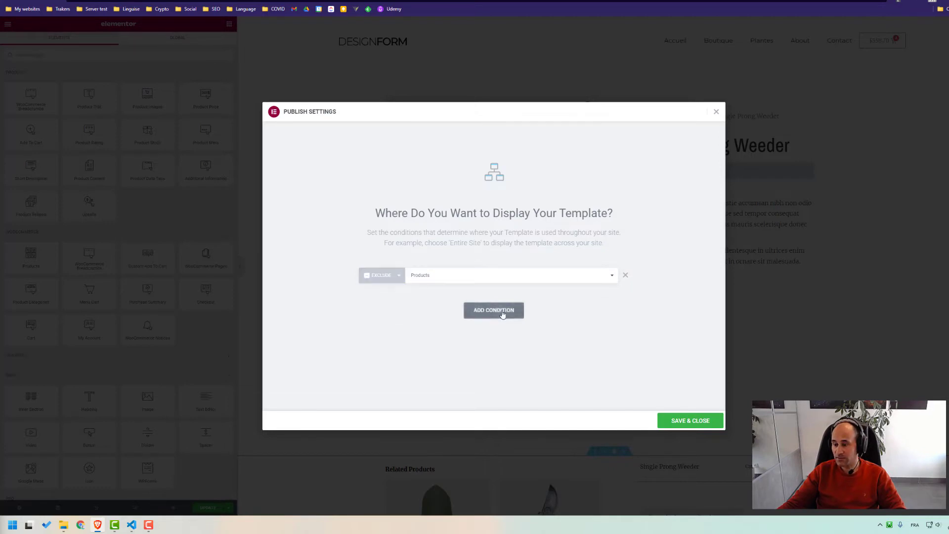
click(500, 311)
click(369, 295)
click(388, 313)
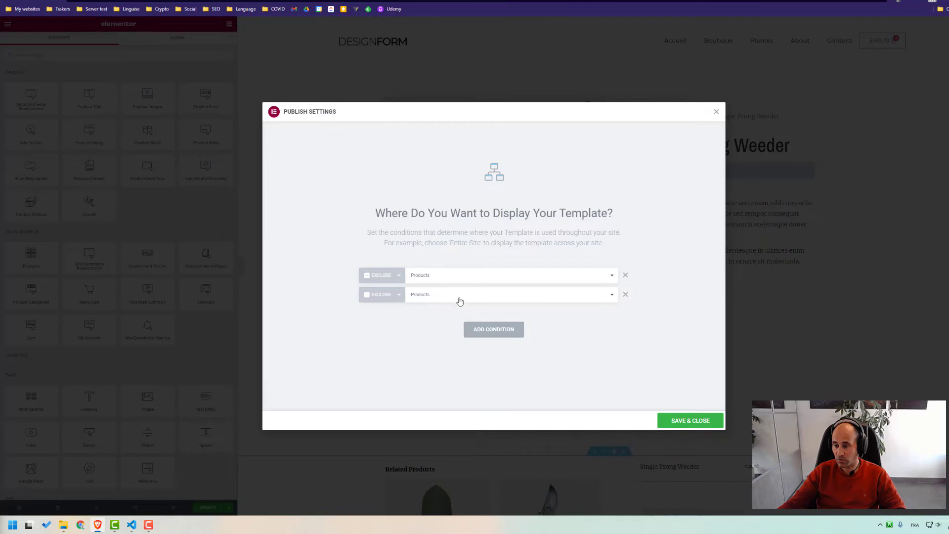
click(460, 298)
click(423, 311)
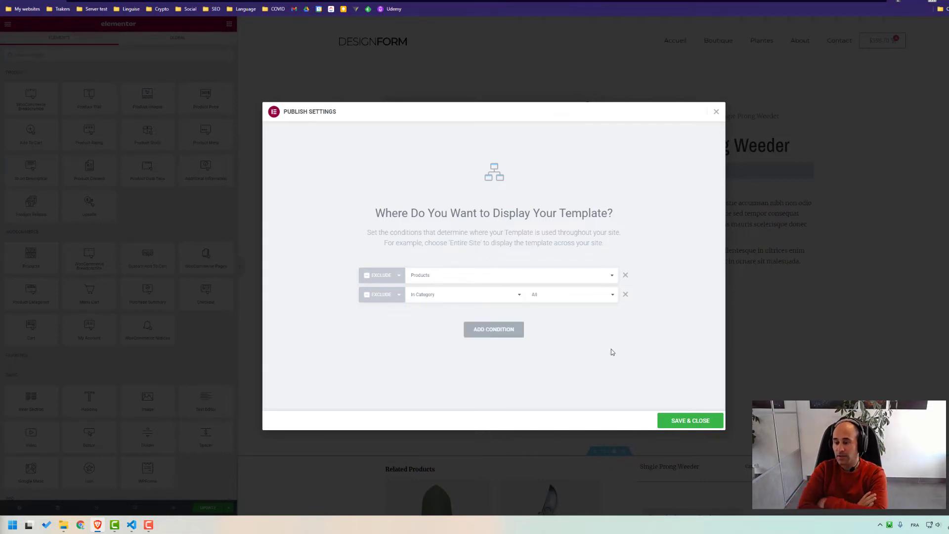
Set the Products condition back to Include and remove the second condition that excludes In Category
click(382, 274)
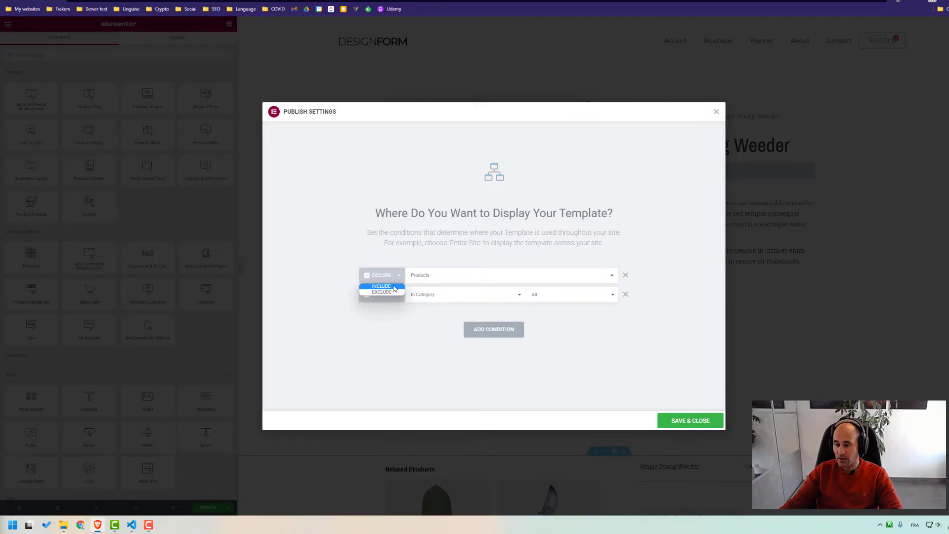
click(394, 286)
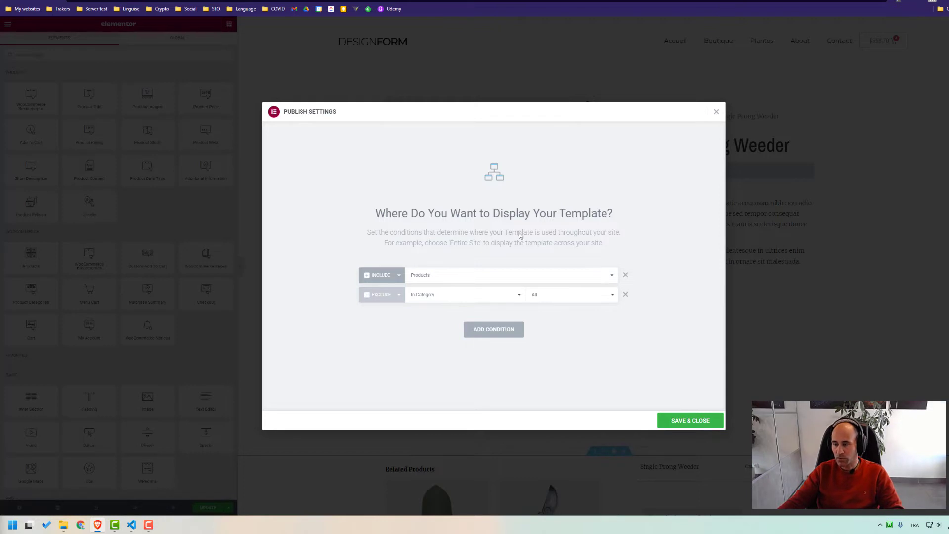
click(625, 294)
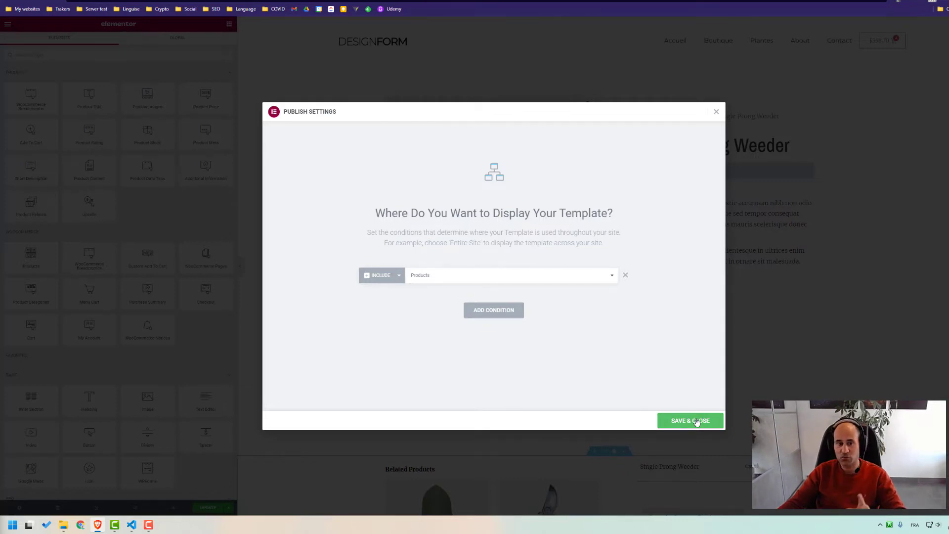
click(213, 238)
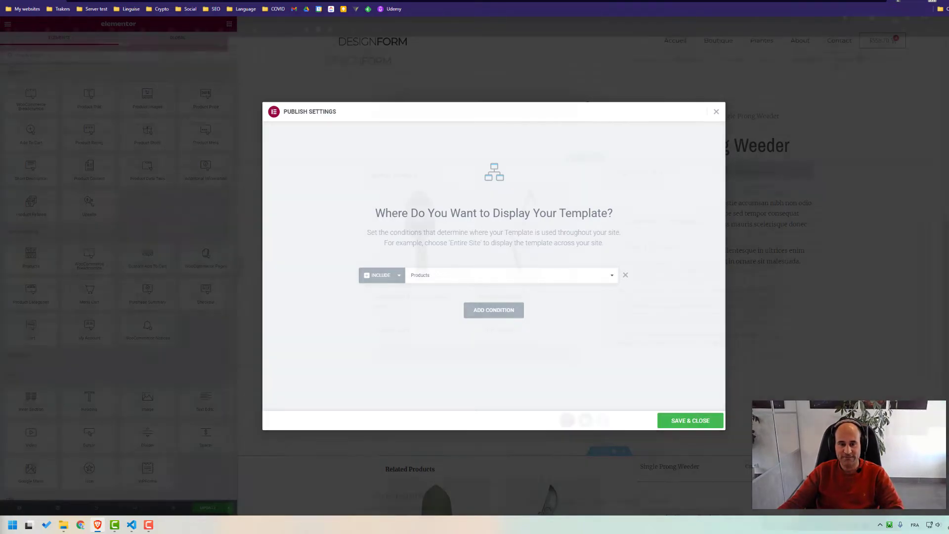
scroll(420, 301, up, 3)
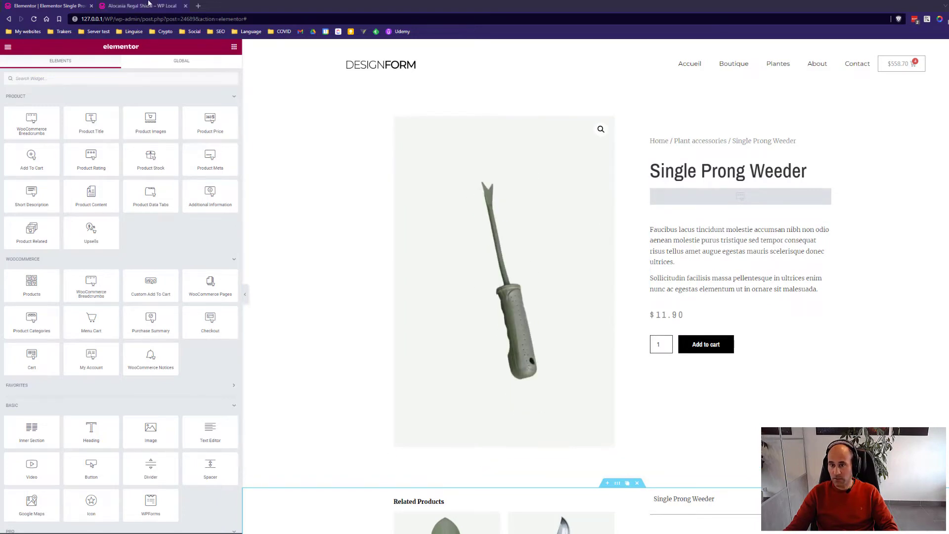
Check the live Alocasia Regal Shield page's image gallery by showing other thumbnail images and returning to the first one
key(ctrl+Tab)
scroll(428, 266, down, 2)
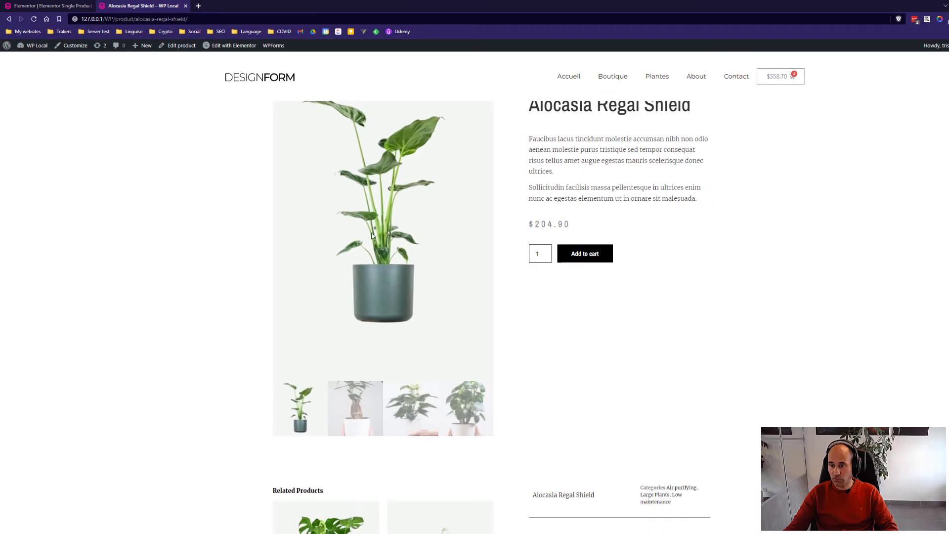
scroll(432, 256, up, 2)
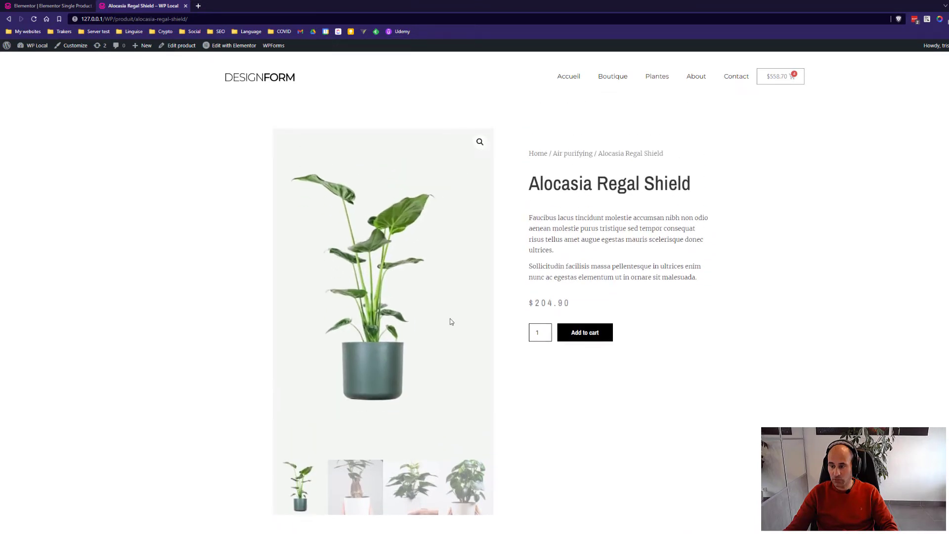
scroll(390, 299, down, 2)
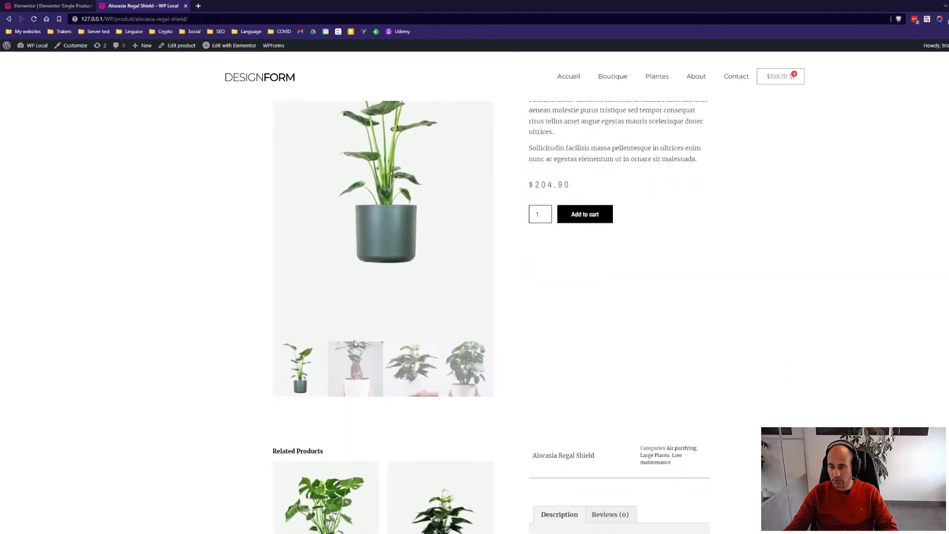
click(355, 369)
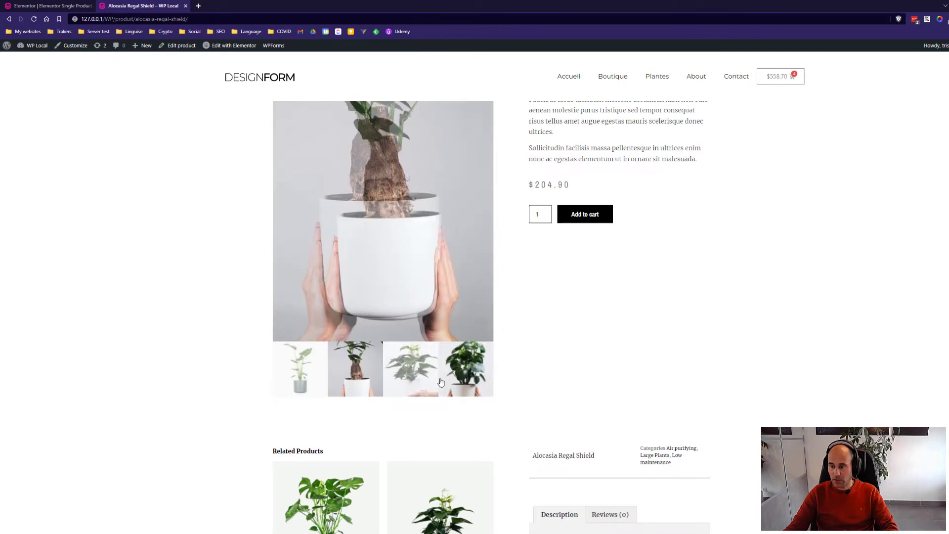
click(464, 376)
click(300, 368)
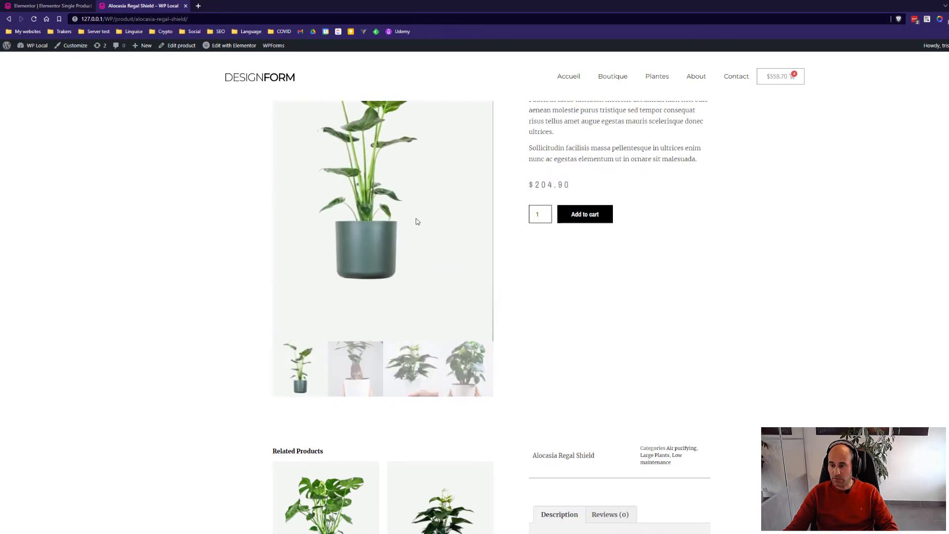
View the main product image enlarged in the lightbox and close it again
scroll(475, 154, up, 2)
click(479, 143)
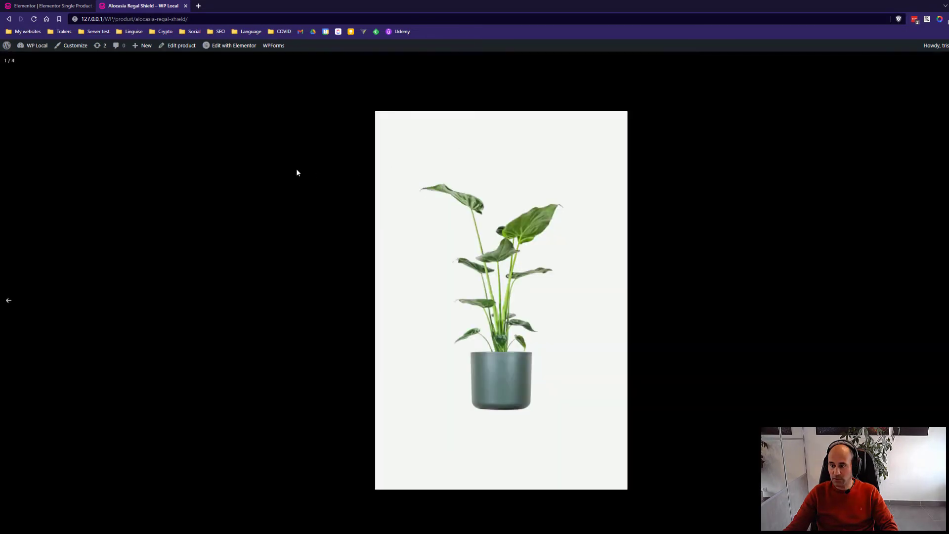
click(296, 172)
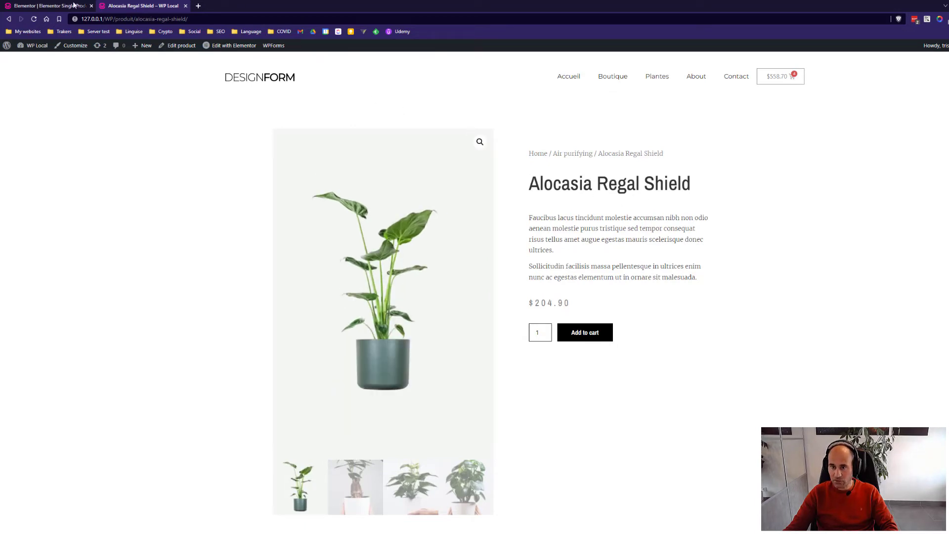
Return to the single product template in Elementor and inspect the Product Images widget's style settings
click(64, 6)
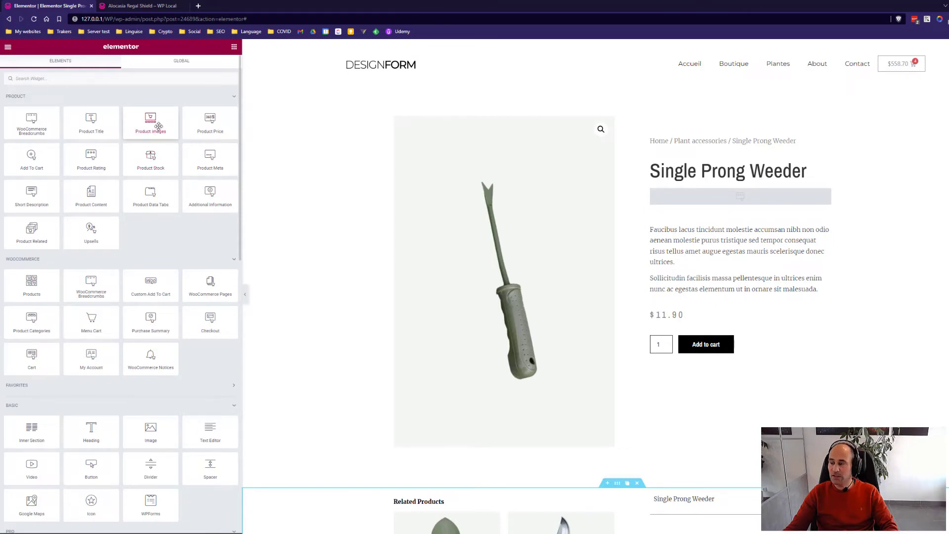
drag(158, 126, 567, 203)
click(608, 122)
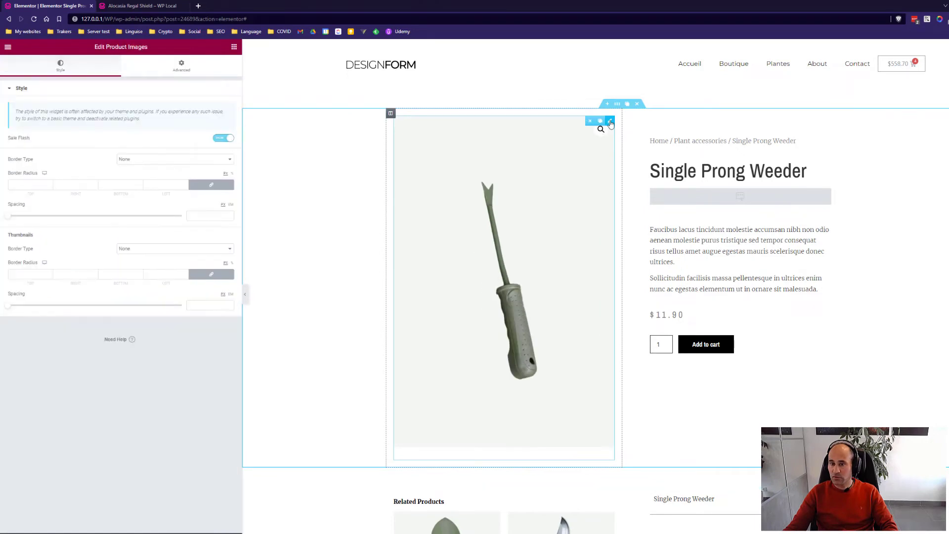
drag(148, 47, 106, 47)
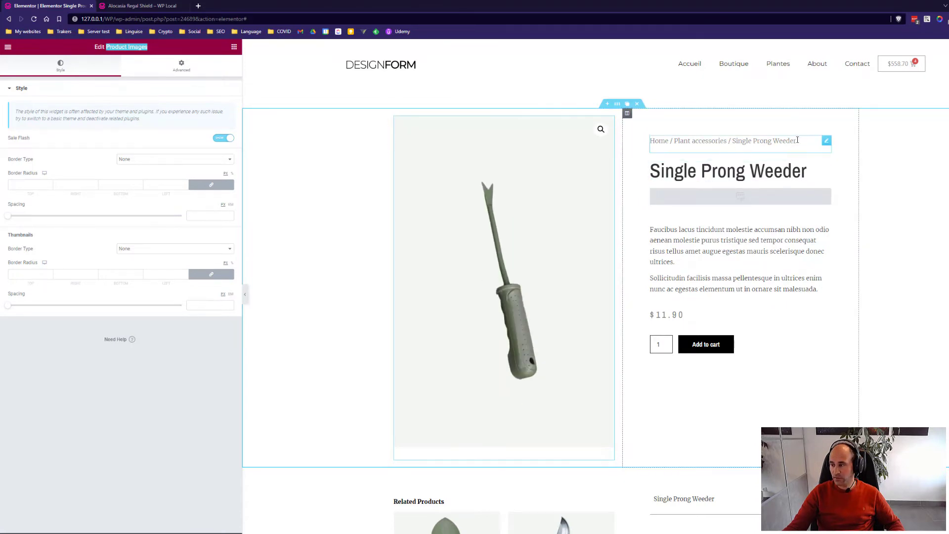
Inspect the settings of the WooCommerce Breadcrumbs, Product Title and Product Rating widgets in turn
click(826, 142)
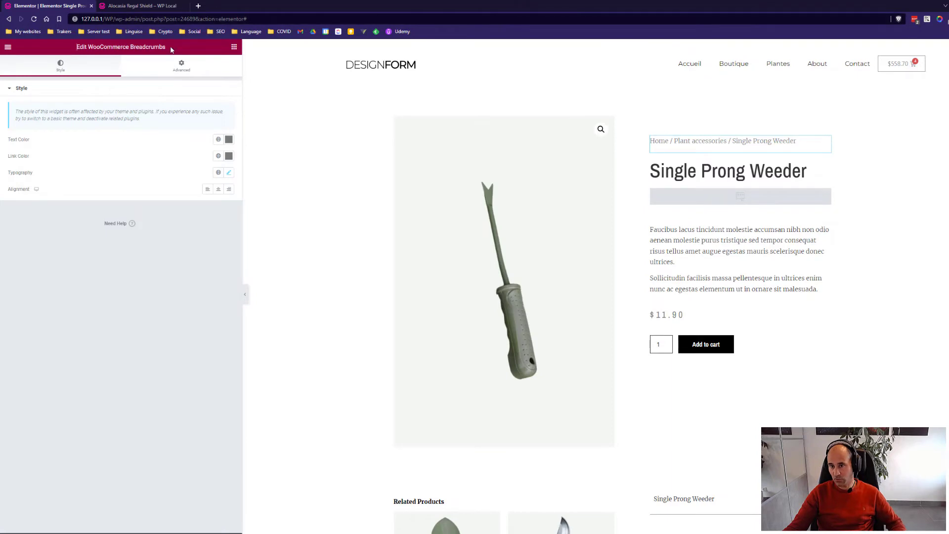
drag(170, 49, 89, 45)
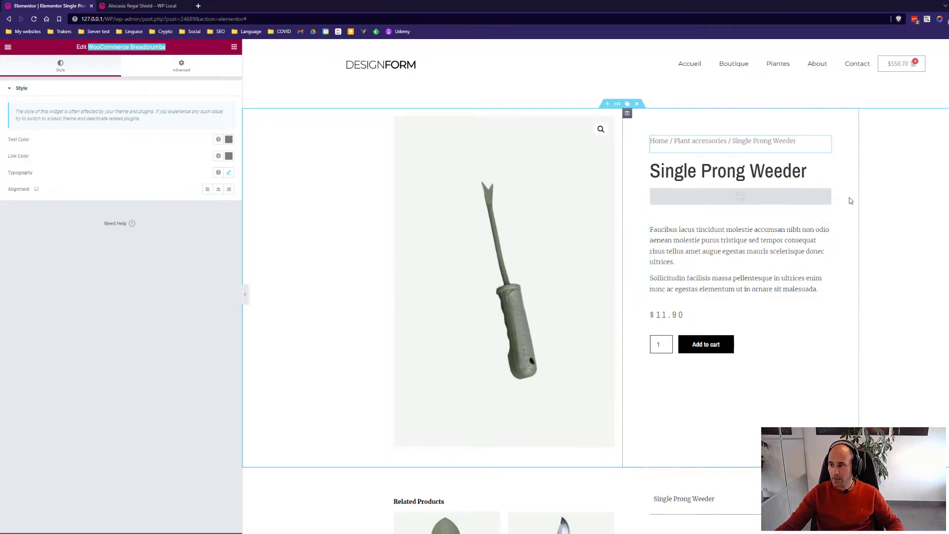
click(827, 167)
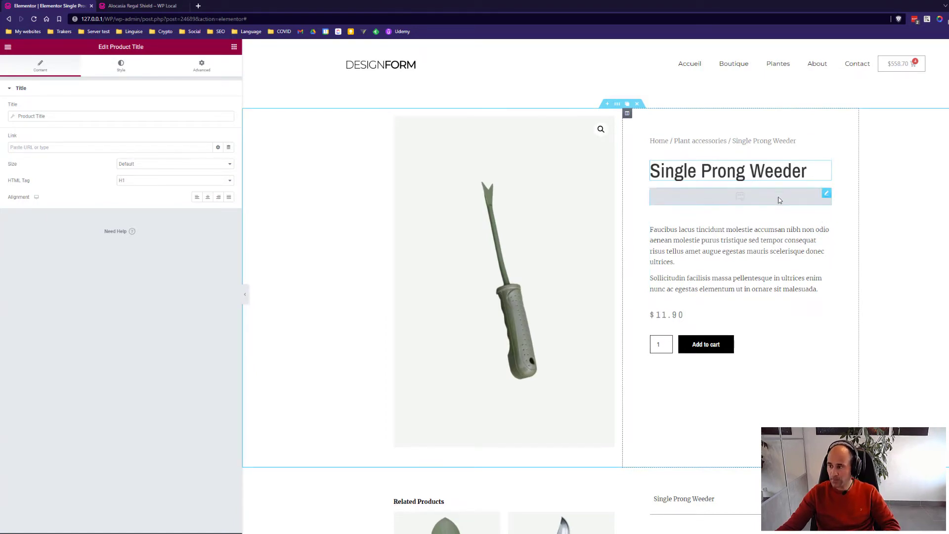
click(827, 193)
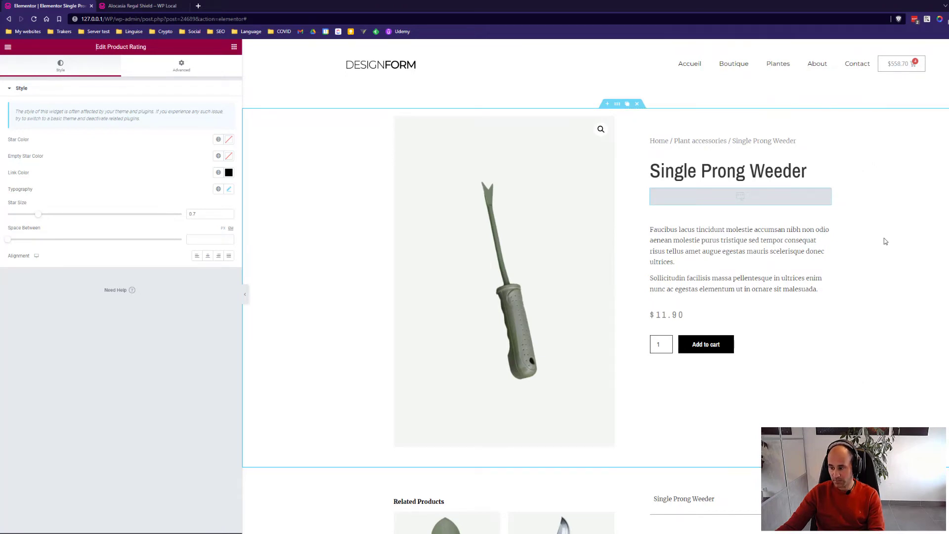
Show the review form in the Product Data Tabs preview with a five-star rating and compare the rating area with the live product page
scroll(884, 238, down, 5)
click(736, 318)
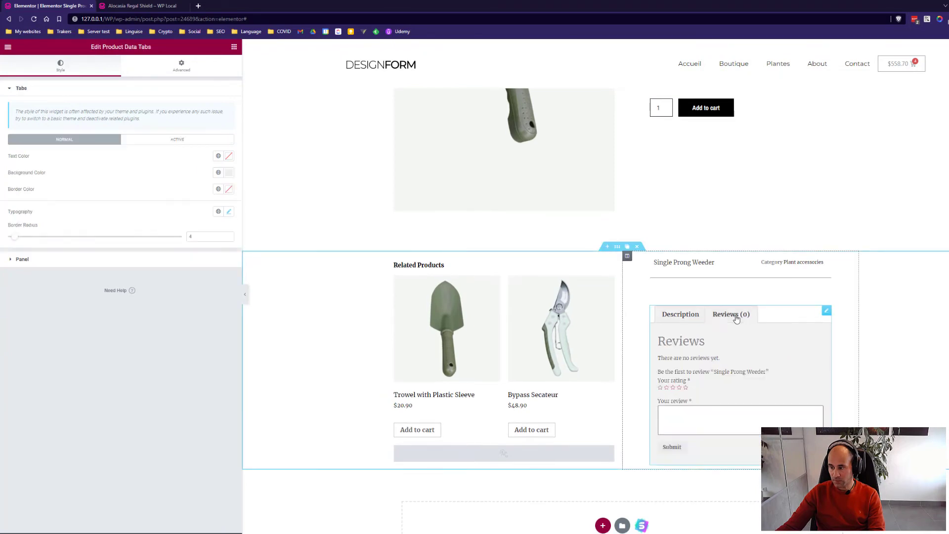
click(685, 387)
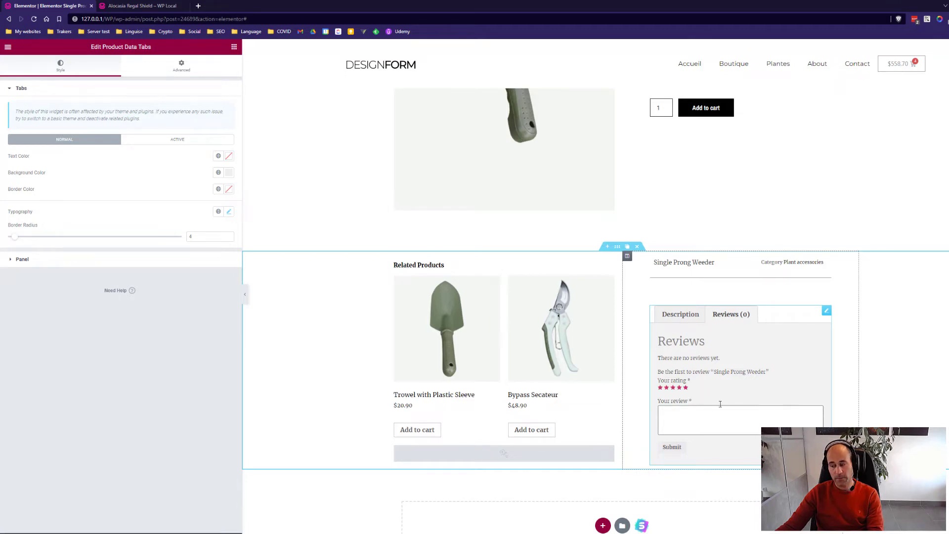
scroll(926, 422, up, 5)
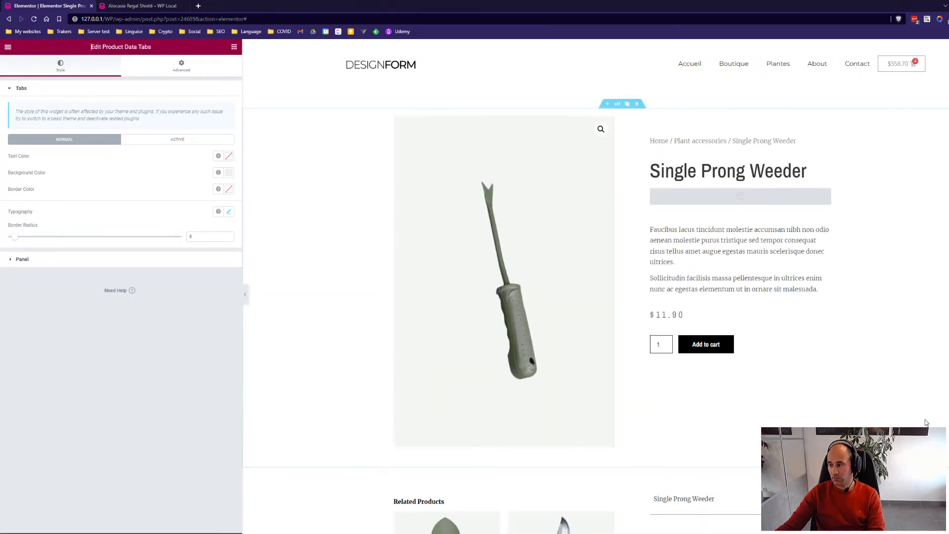
scroll(926, 423, down, 5)
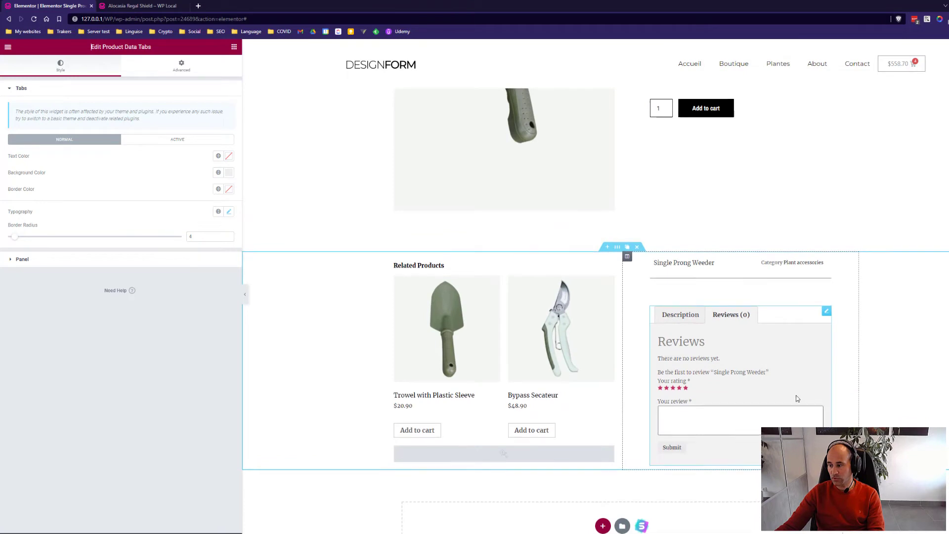
scroll(796, 398, up, 5)
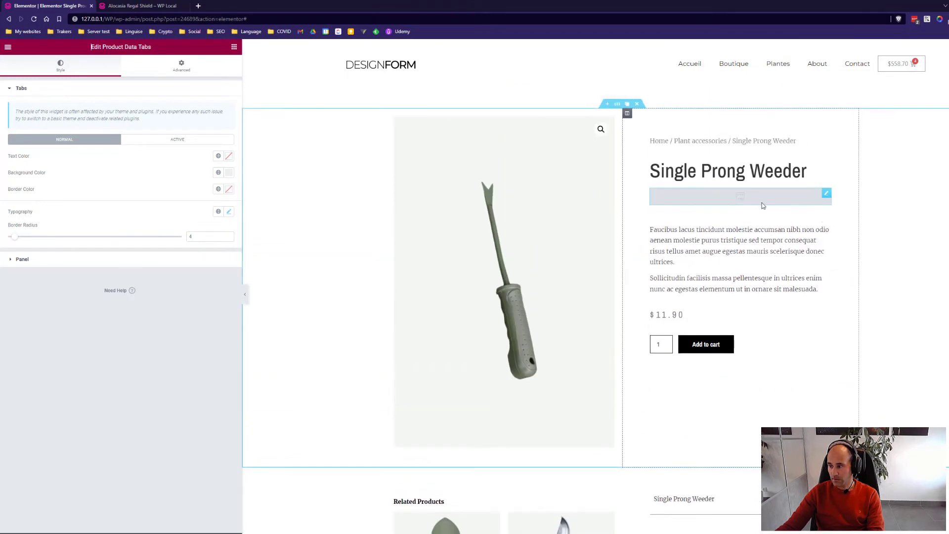
click(144, 5)
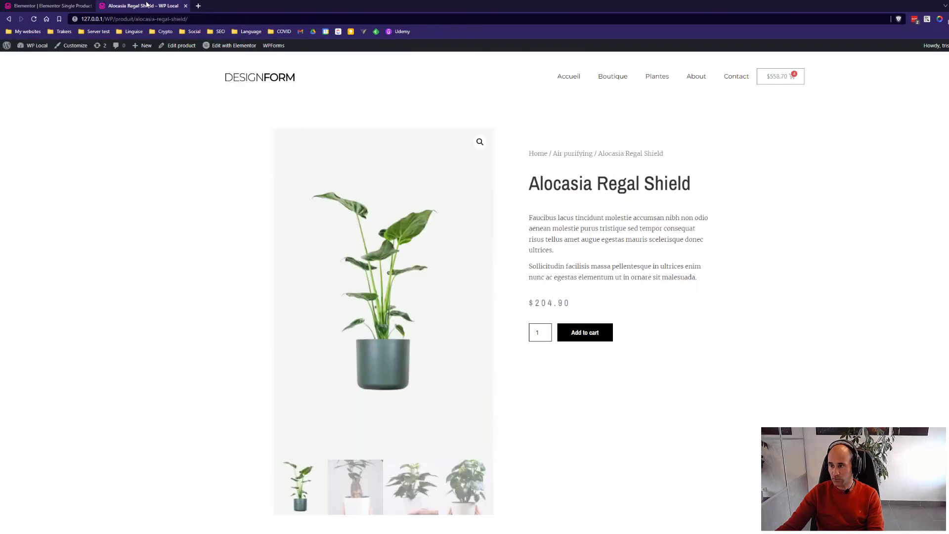
click(50, 5)
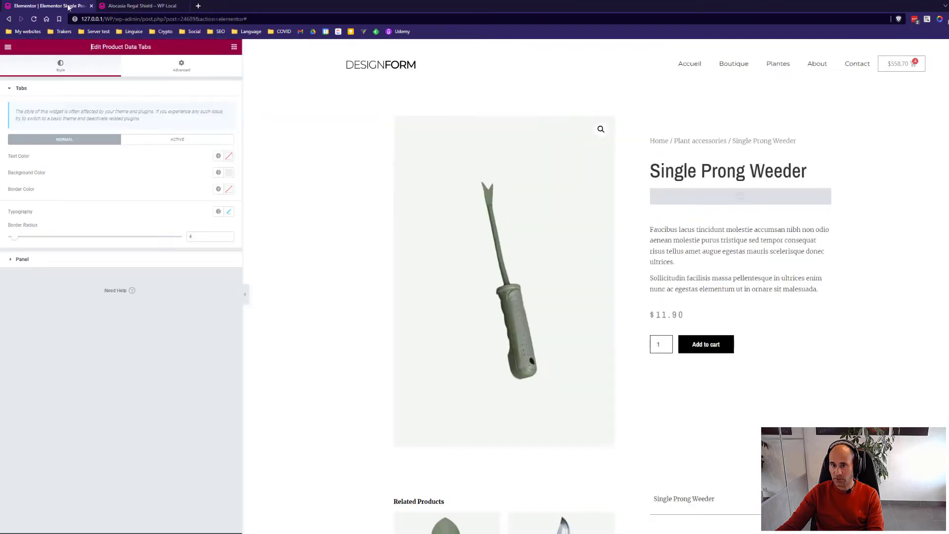
Set the Product Price widget's color to the global Secondary color
click(710, 316)
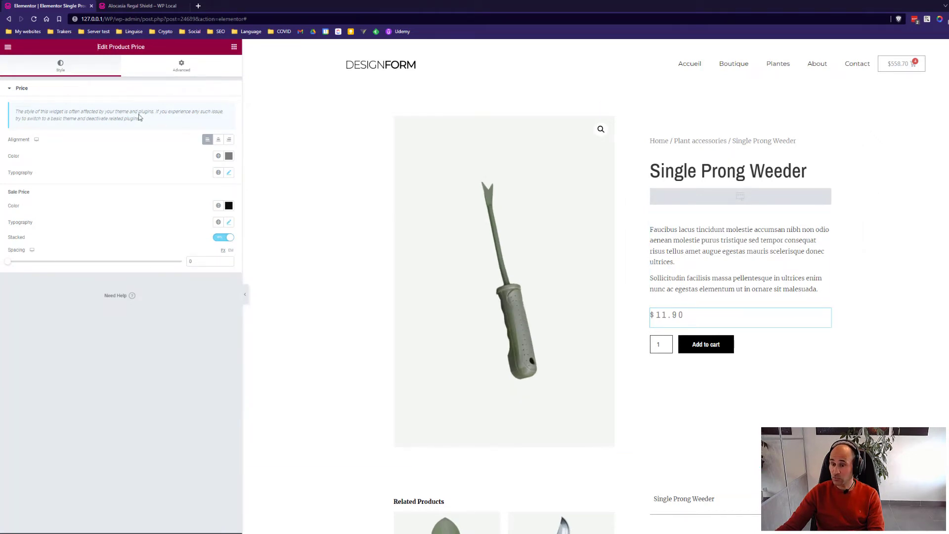
click(218, 155)
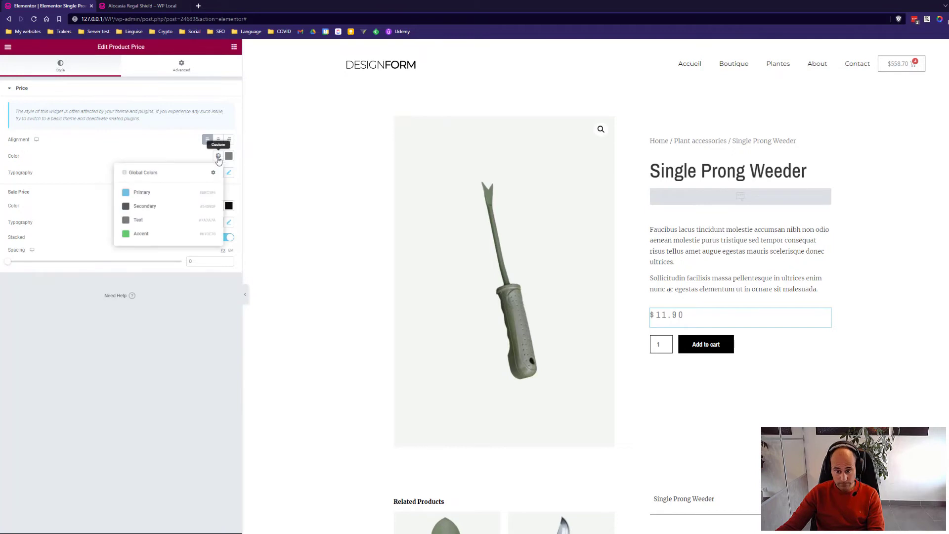
click(149, 207)
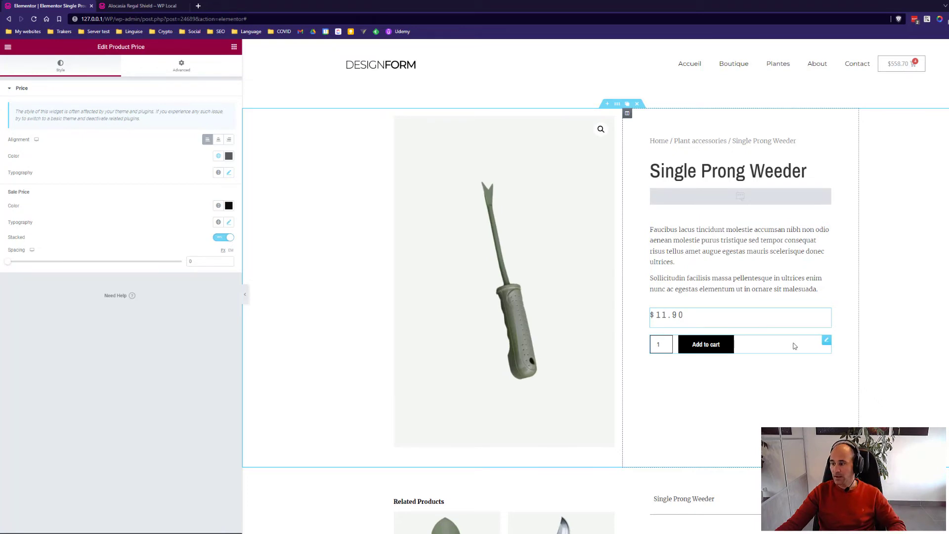
Set the Add To Cart widget's button background color to purple #7715CB in the normal state
click(827, 341)
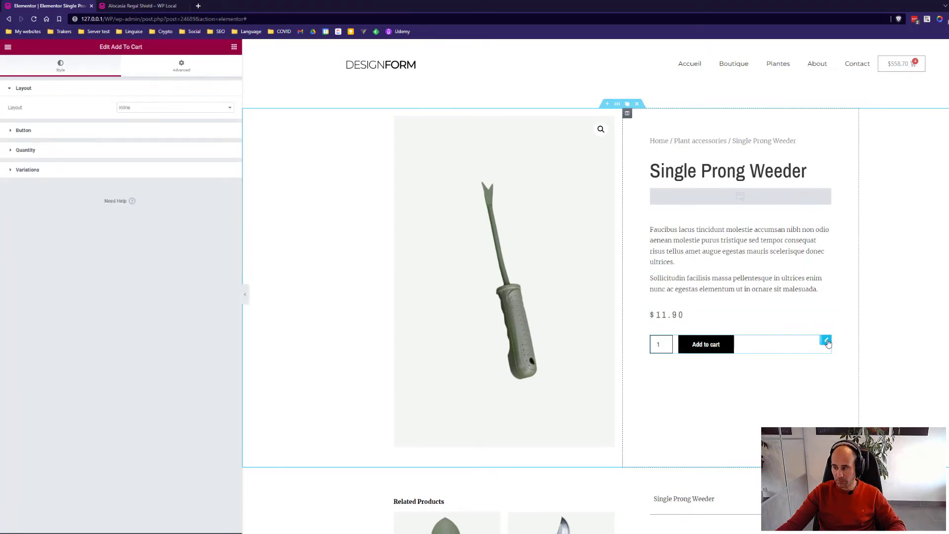
click(64, 131)
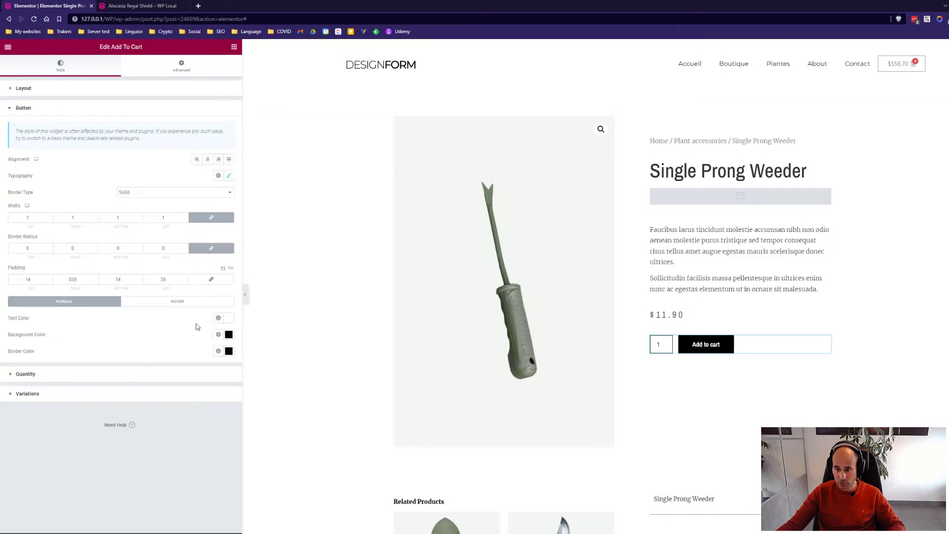
click(218, 334)
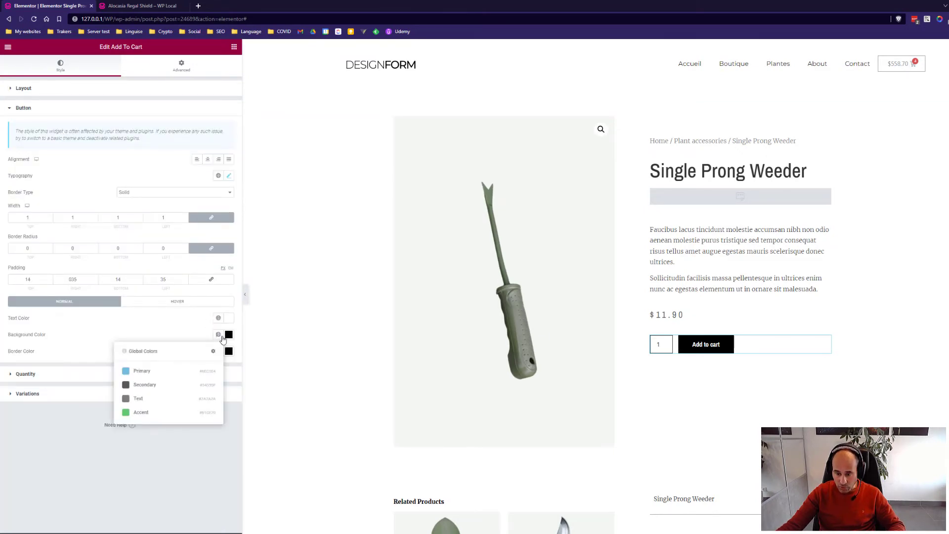
click(228, 335)
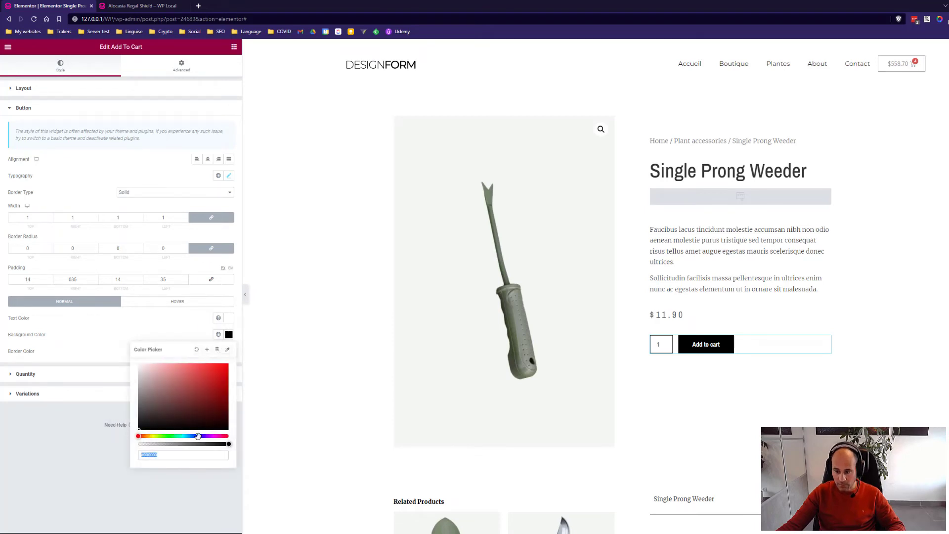
drag(198, 436, 207, 436)
click(219, 378)
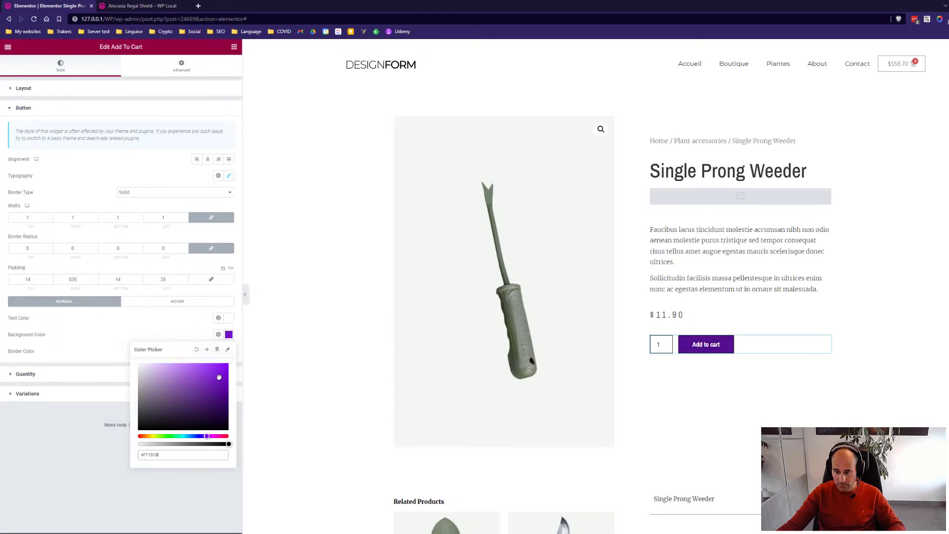
scroll(684, 405, down, 2)
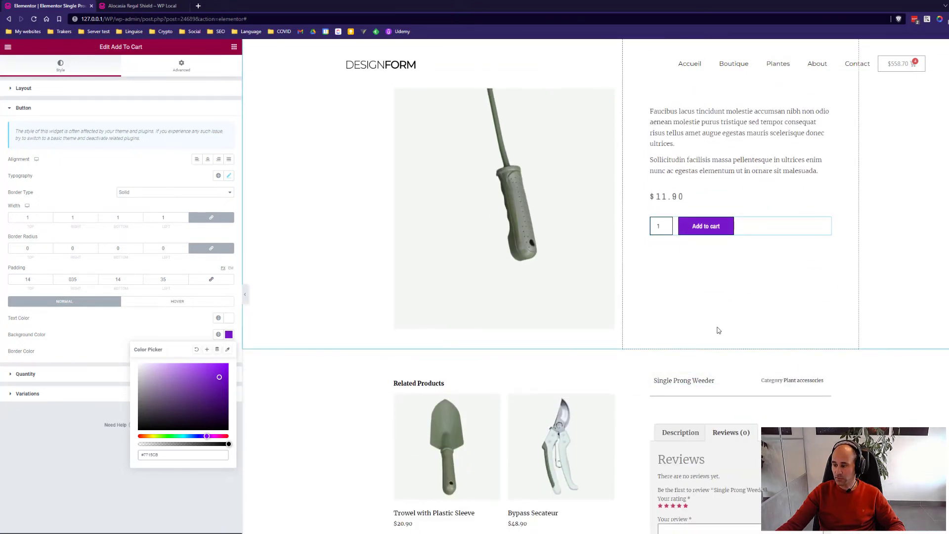
click(64, 488)
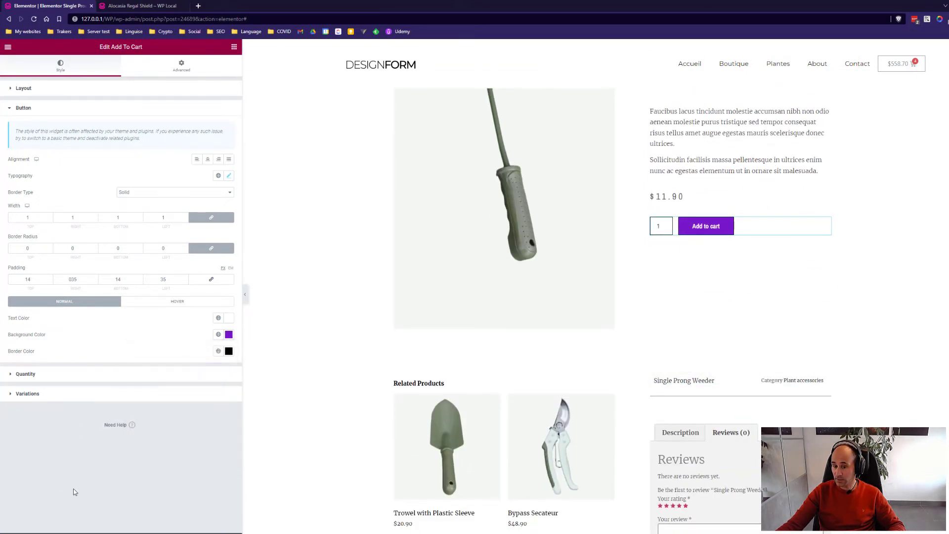
View the Quantity style options of the Add To Cart widget and look over the Related Products section
click(31, 374)
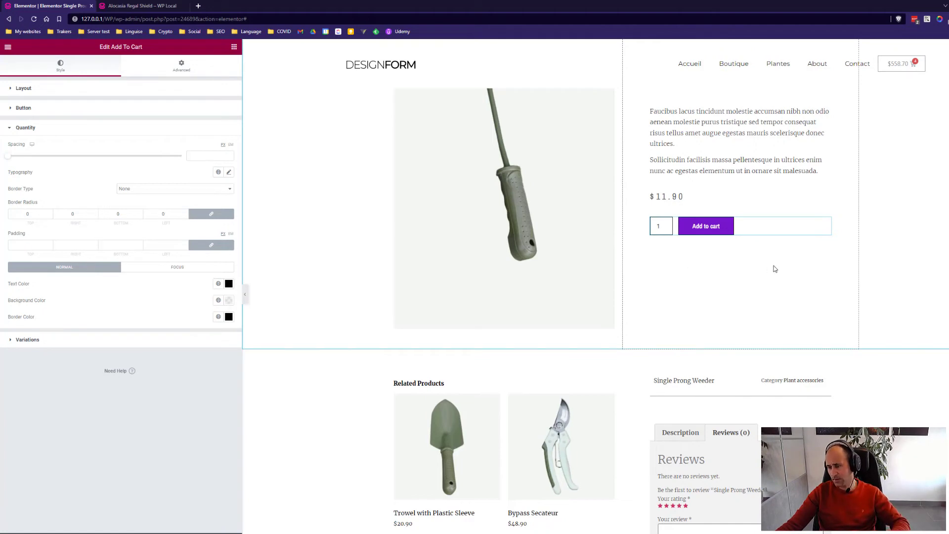
scroll(776, 271, down, 3)
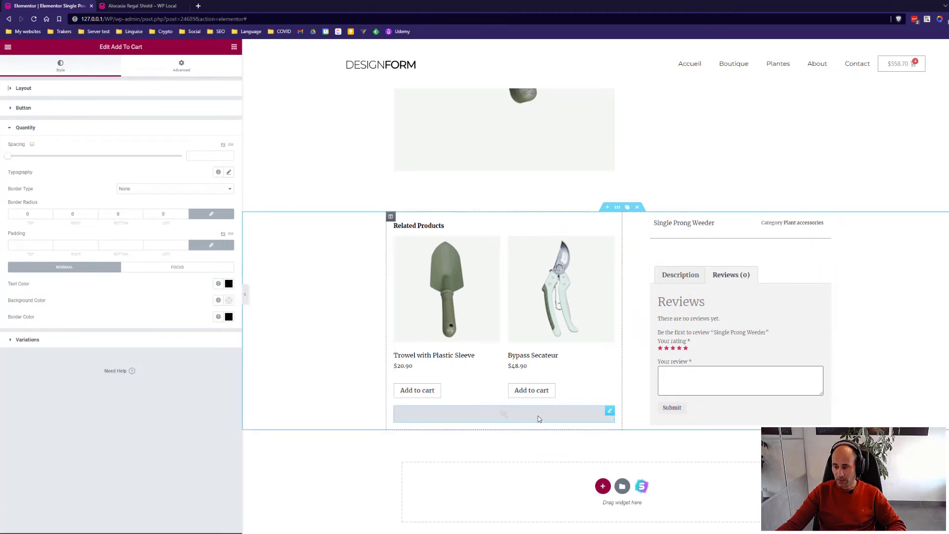
Review the Related Products widget's content settings, the available product widgets and the template's product layout
click(610, 225)
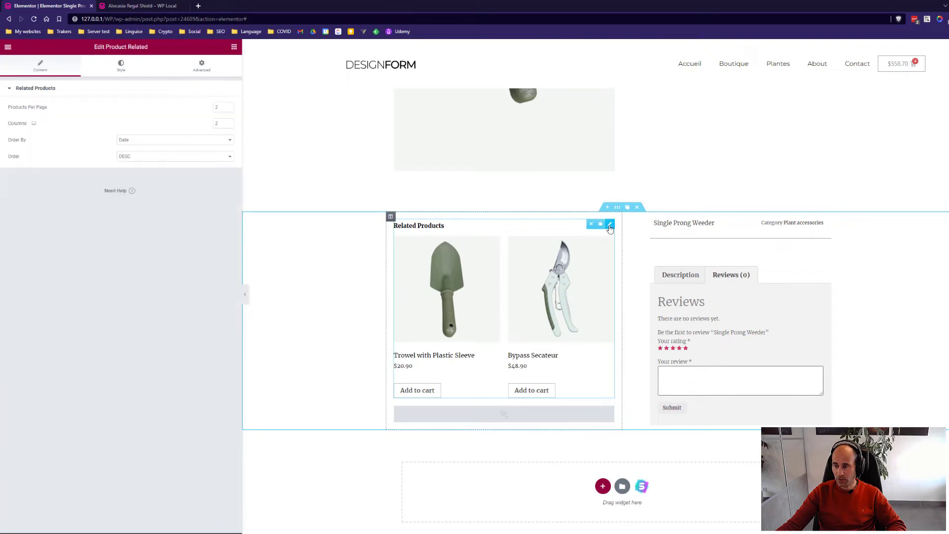
click(233, 47)
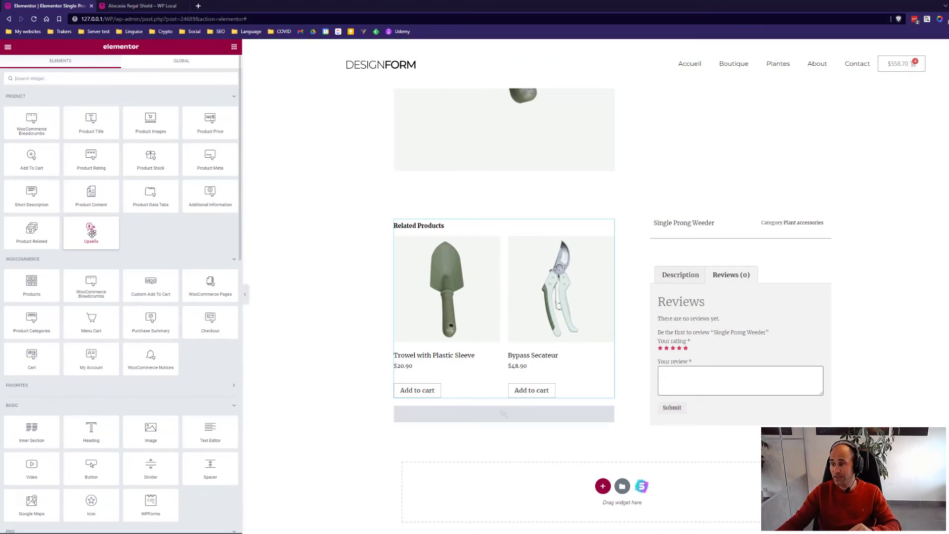
scroll(499, 247, up, 4)
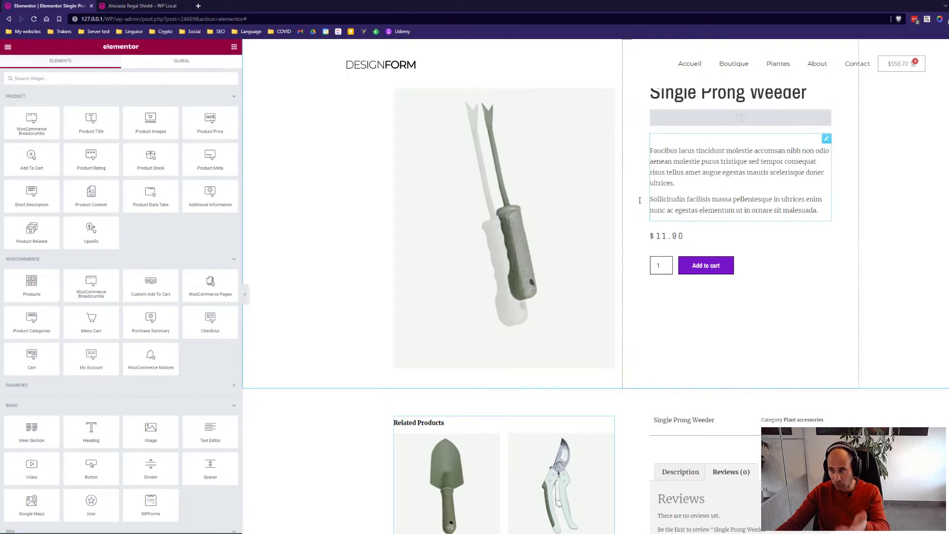
scroll(639, 200, up, 2)
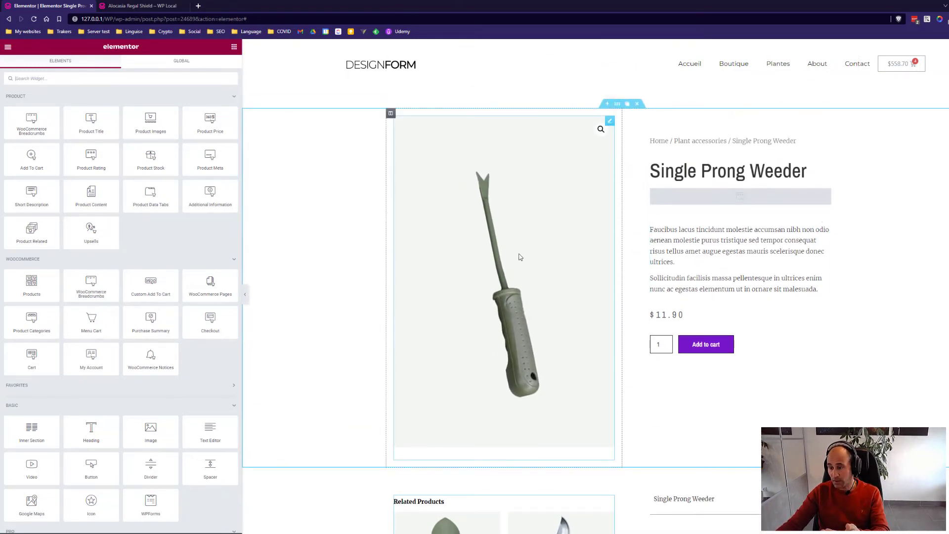
scroll(520, 261, down, 4)
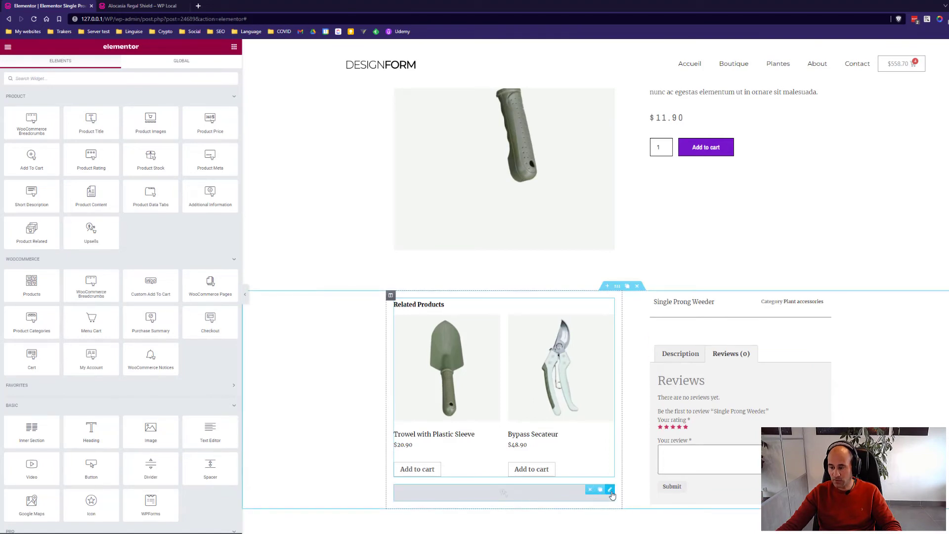
Compare the template's product image and Related Products areas with the live Alocasia Regal Shield page
click(137, 5)
scroll(384, 417, down, 5)
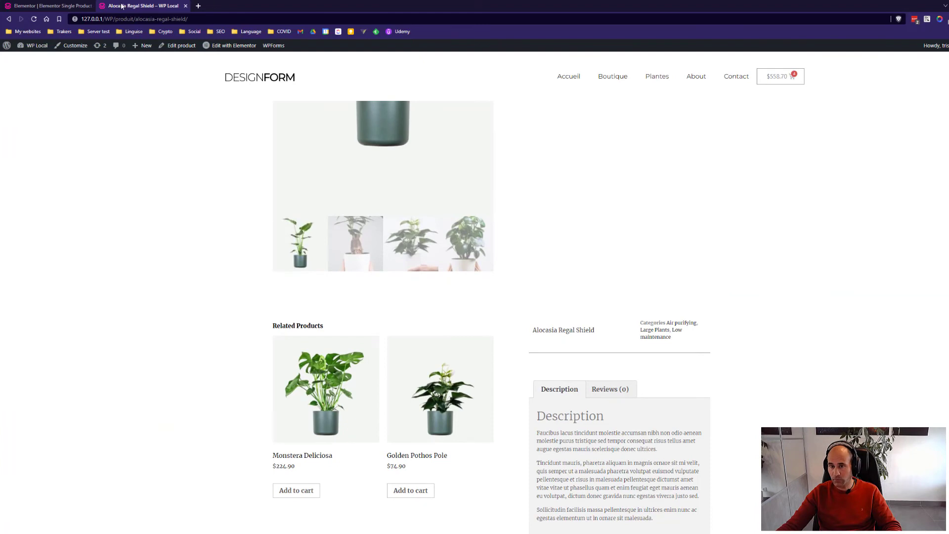
click(54, 6)
scroll(539, 184, up, 4)
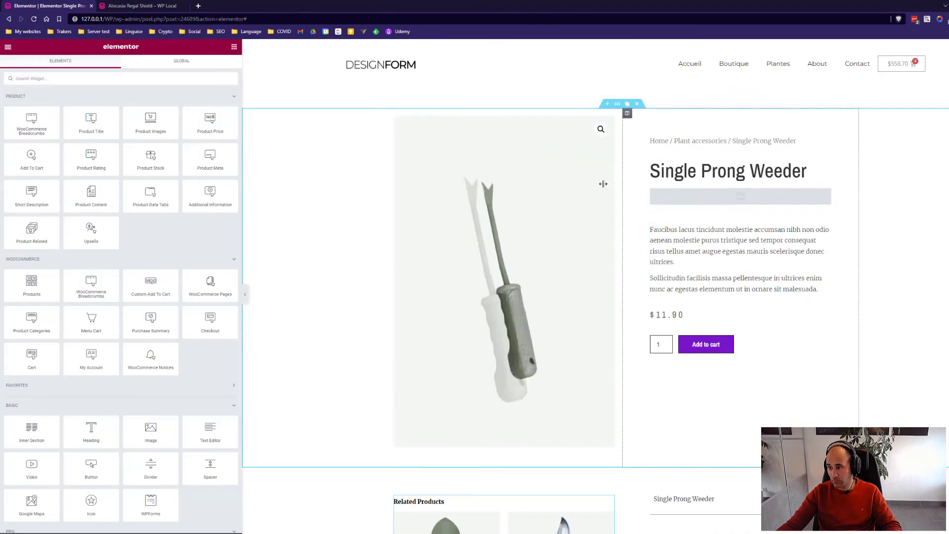
click(141, 6)
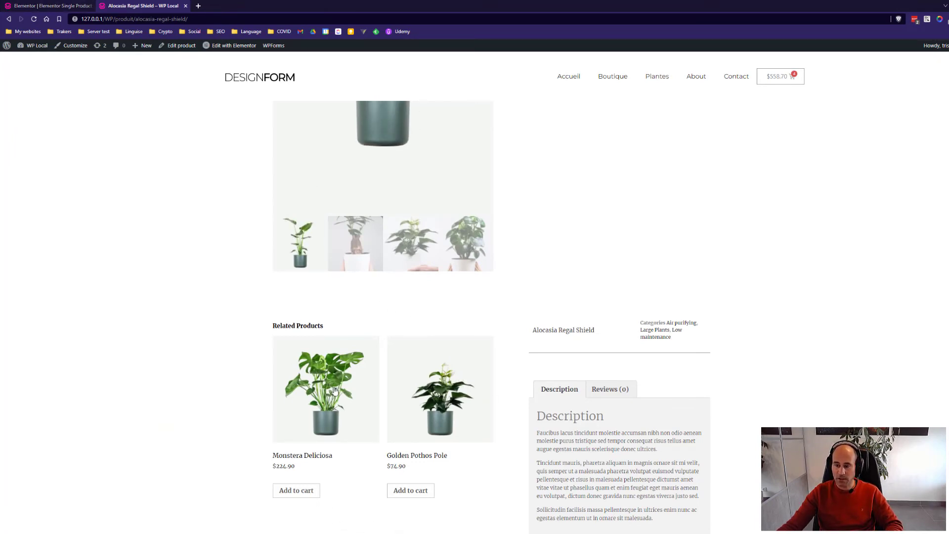
click(65, 5)
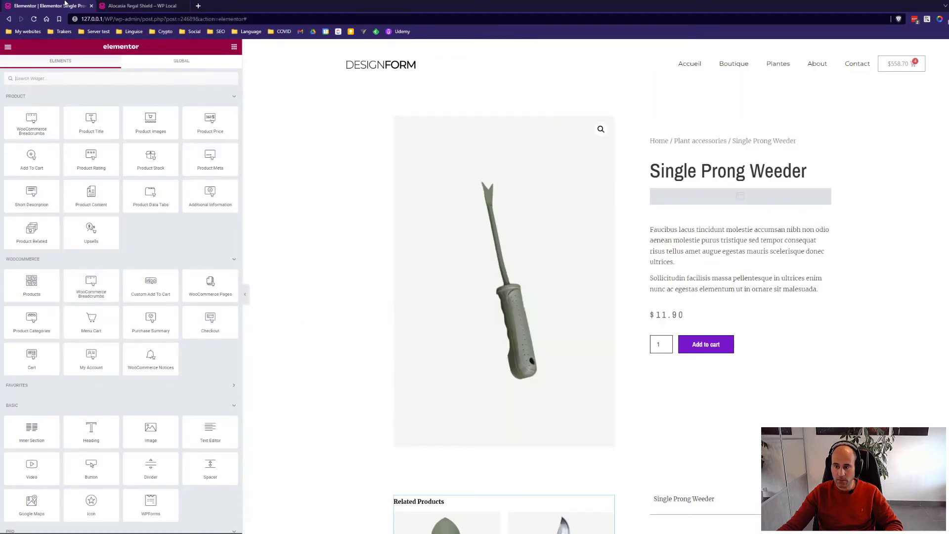
scroll(320, 159, down, 4)
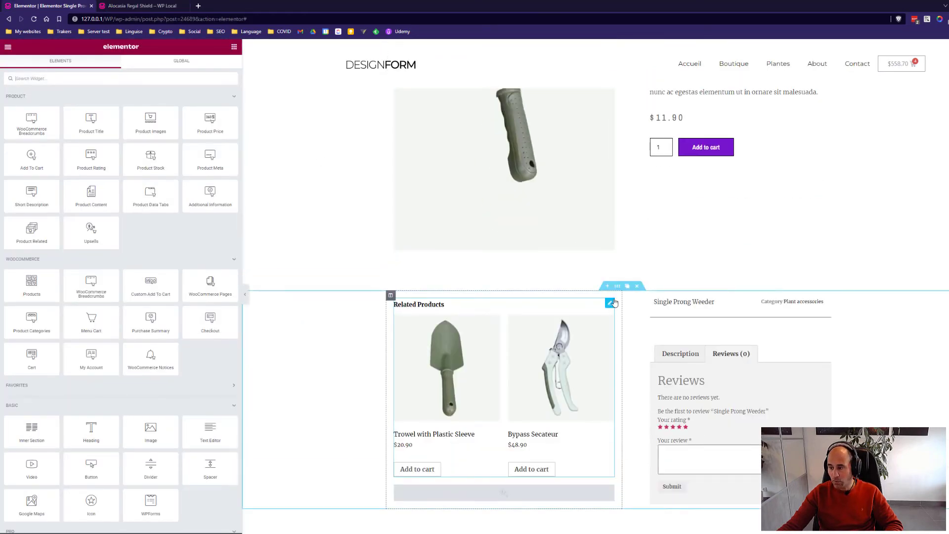
Review the settings of the Related Products, lower Product Title, Product Meta and Product Data Tabs widgets
click(611, 303)
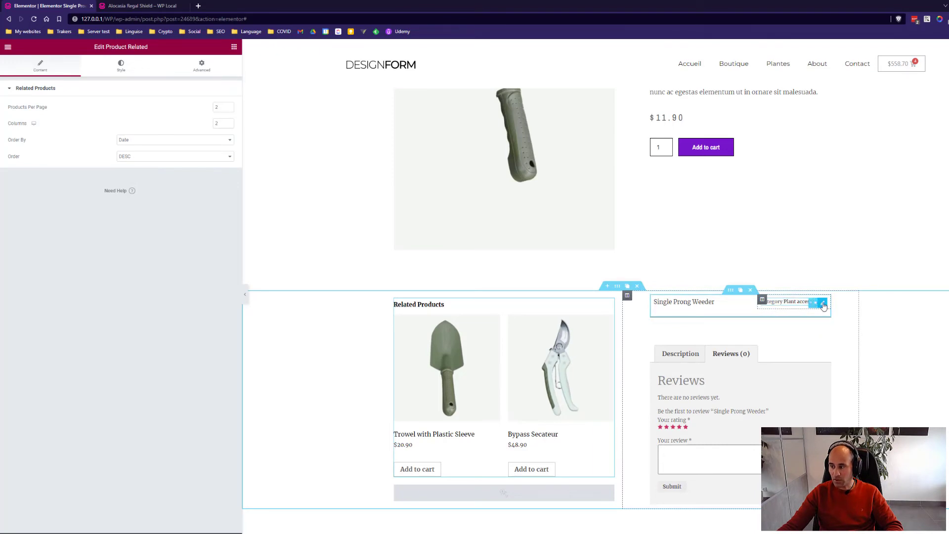
click(749, 304)
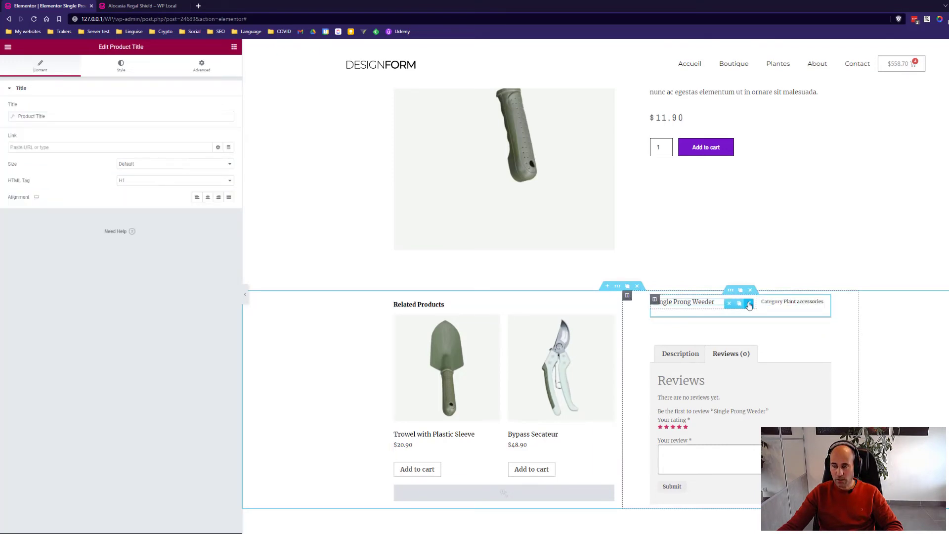
click(823, 303)
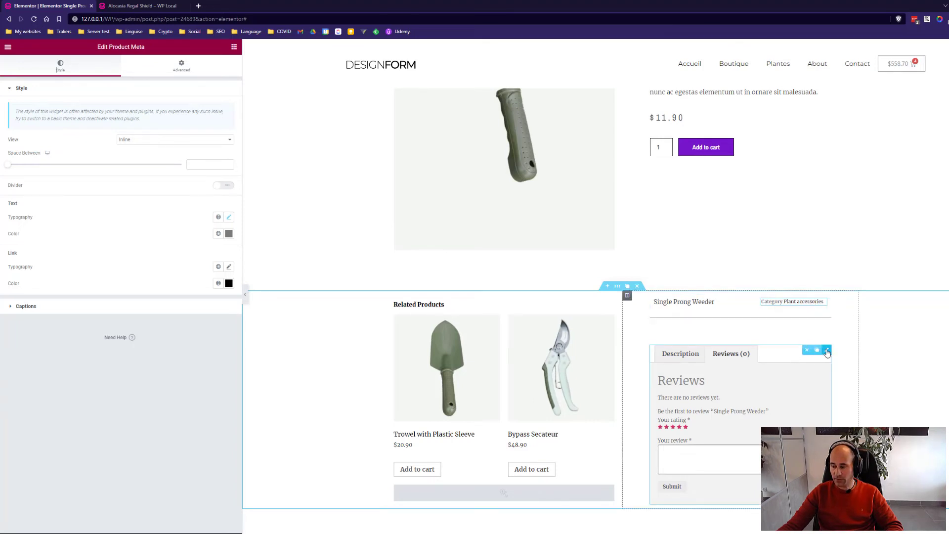
click(826, 351)
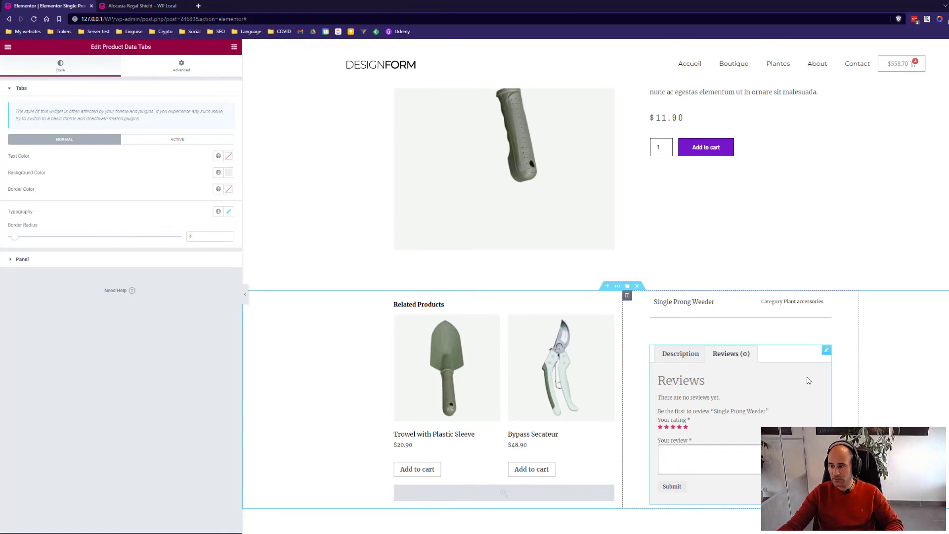
scroll(807, 380, up, 1)
scroll(807, 380, up, 4)
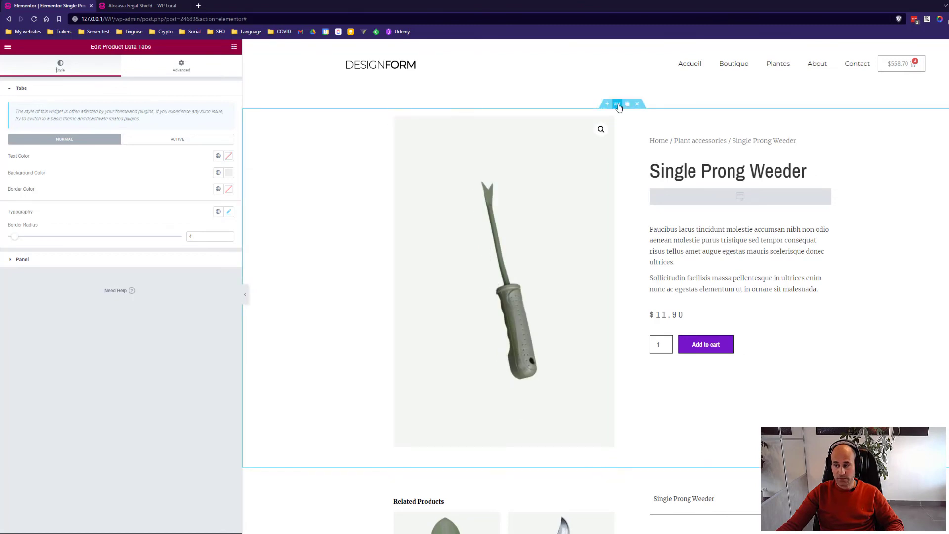
Add a Product Stock widget between the product rating and the short description
click(618, 105)
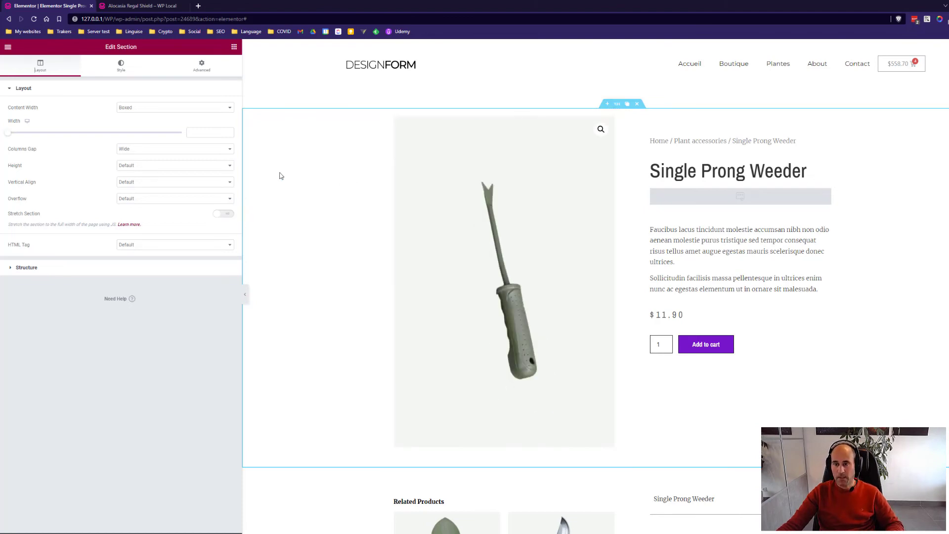
click(235, 47)
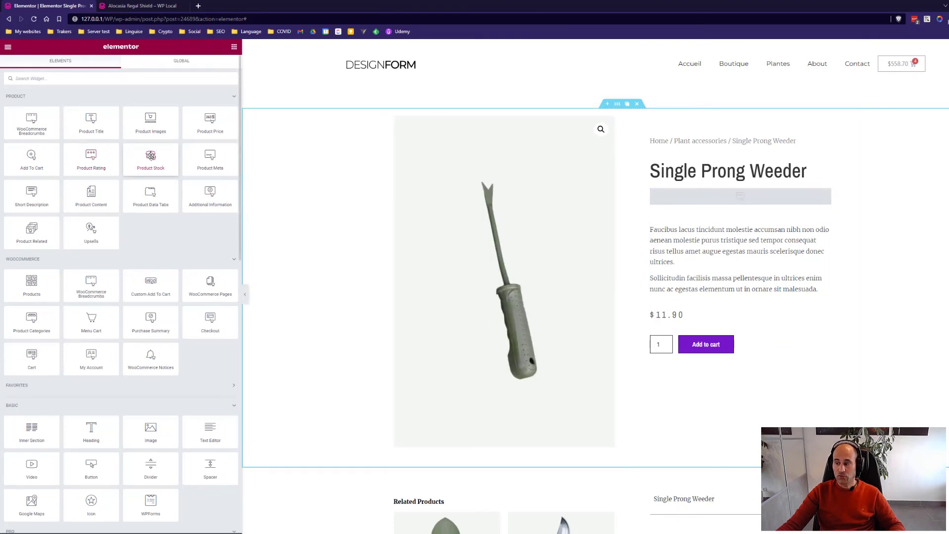
drag(149, 157, 730, 226)
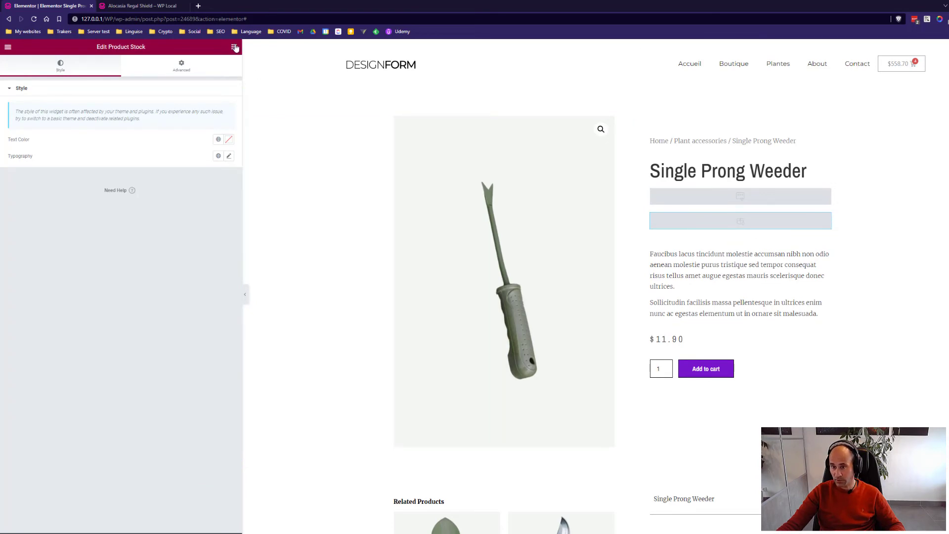
Try to place the Product Content widget between the product details and the Related Products section
click(234, 46)
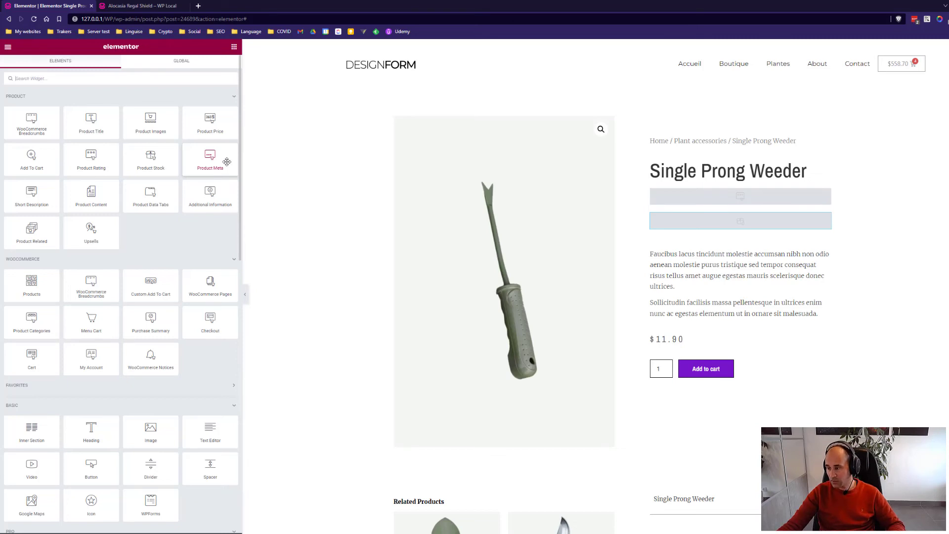
scroll(692, 310, down, 3)
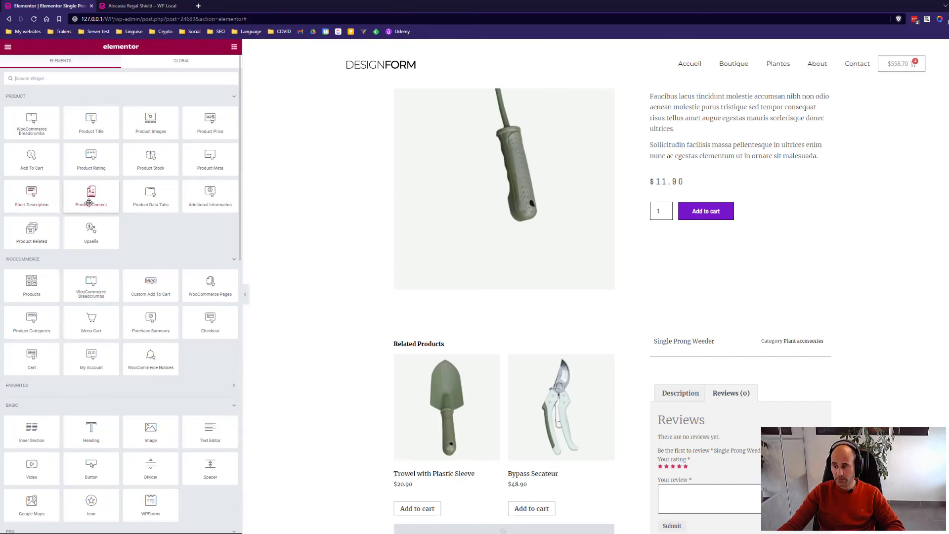
drag(88, 203, 624, 319)
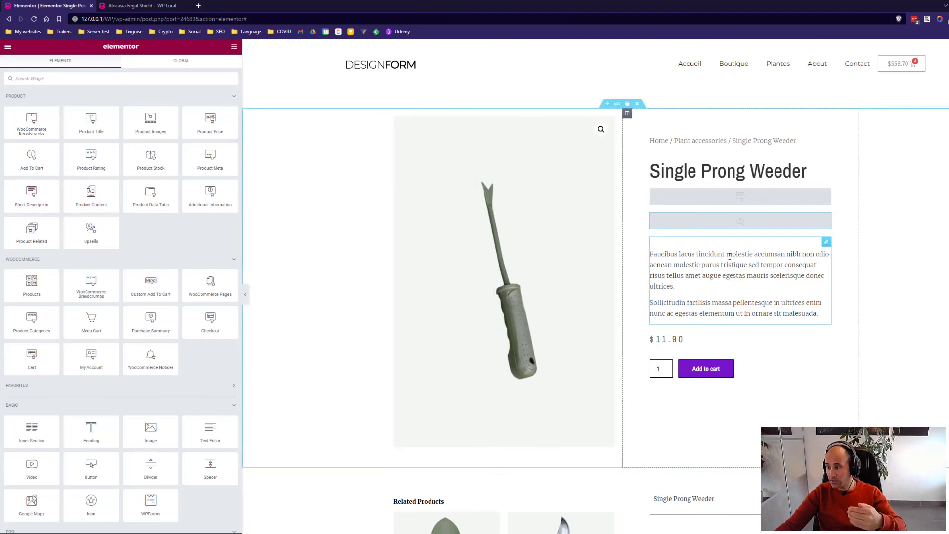
Show the Description tab in the Product Data Tabs preview and compare its text with the short description
scroll(753, 295, down, 5)
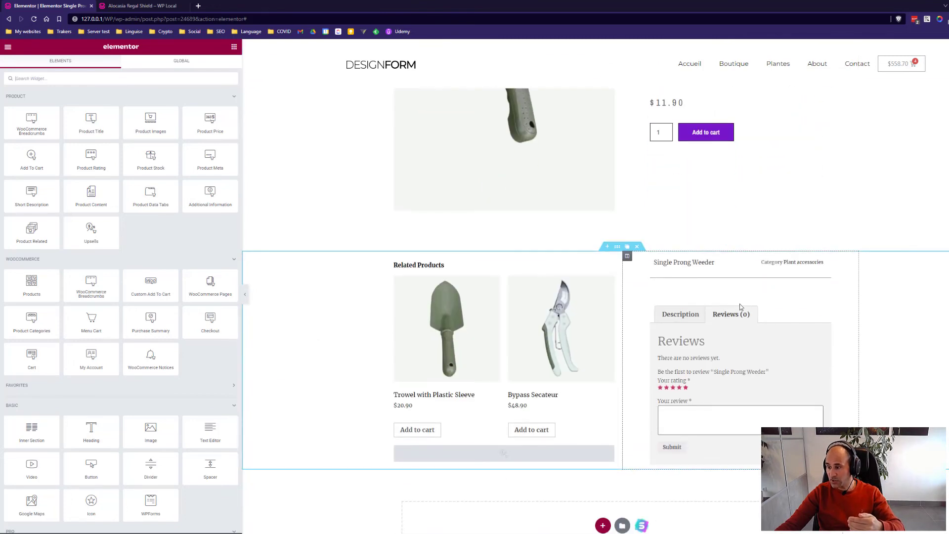
click(742, 343)
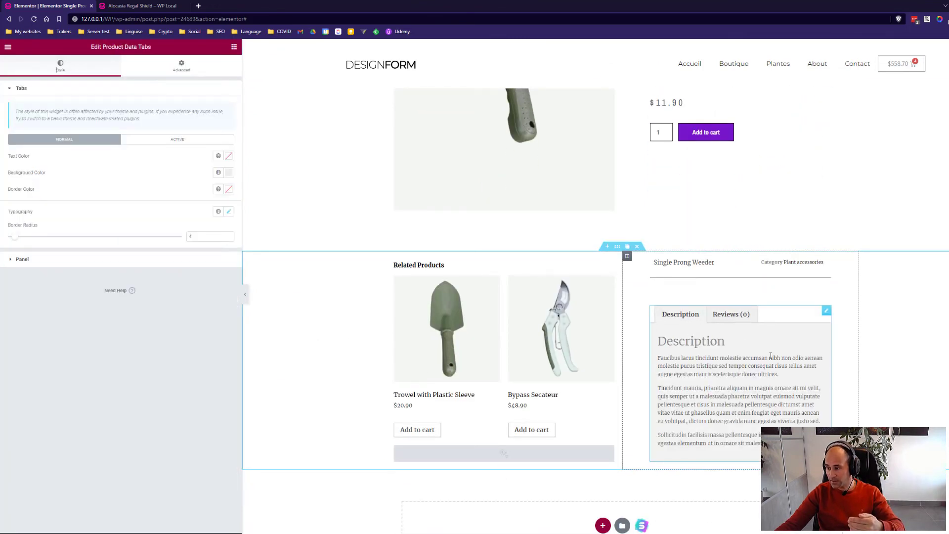
scroll(779, 387, up, 5)
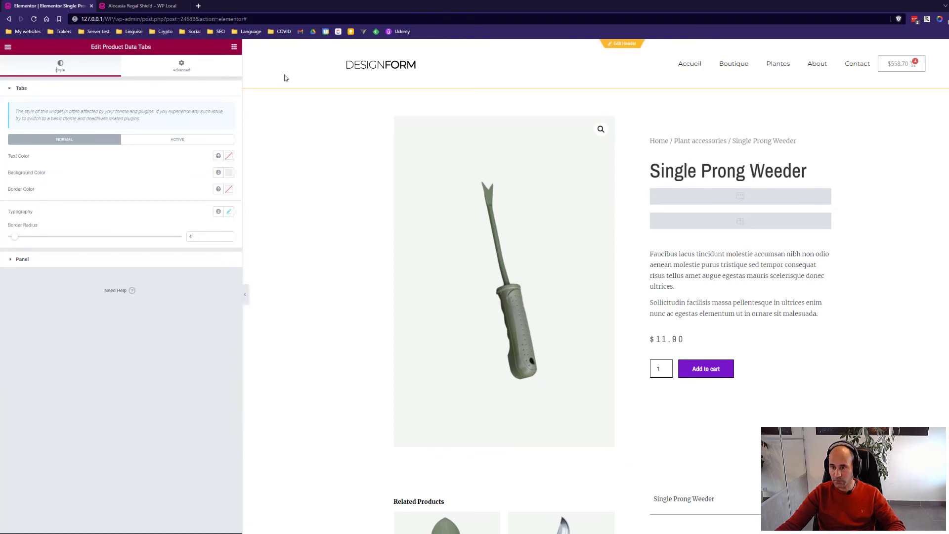
Check the Product Data Tabs widget's style options against the product widgets available in the library
click(234, 47)
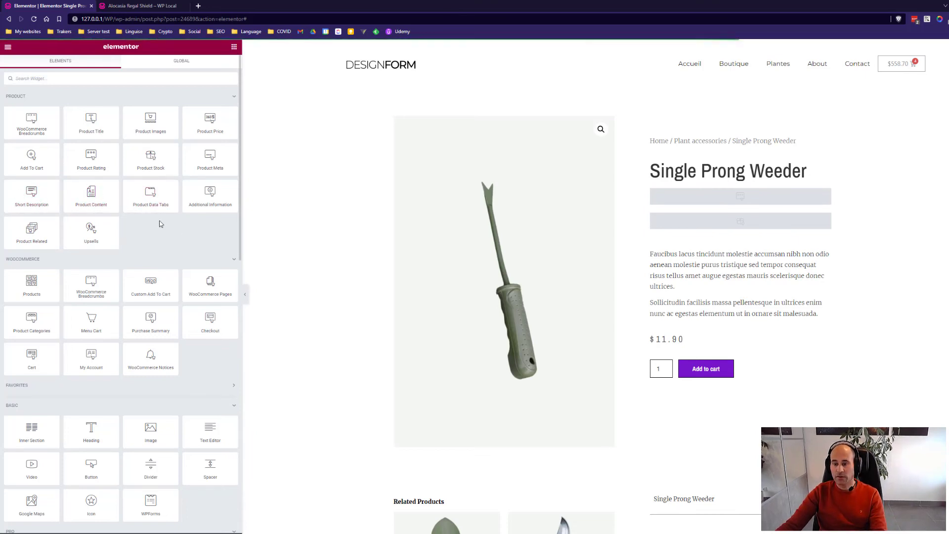
scroll(543, 346, down, 3)
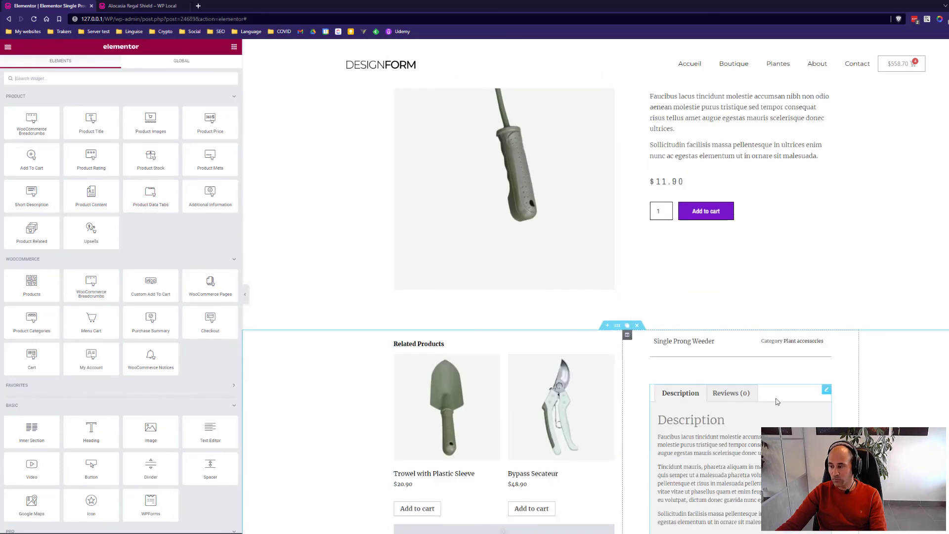
click(826, 393)
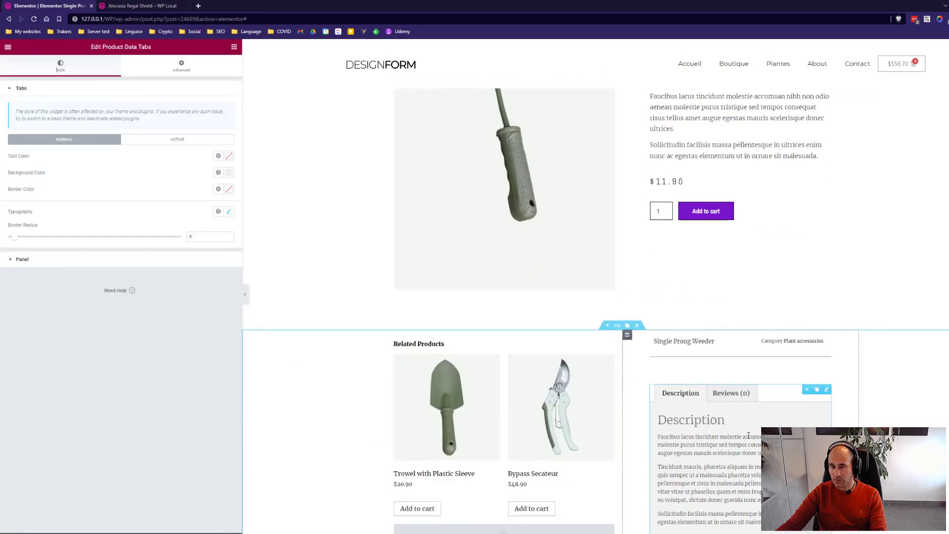
click(233, 49)
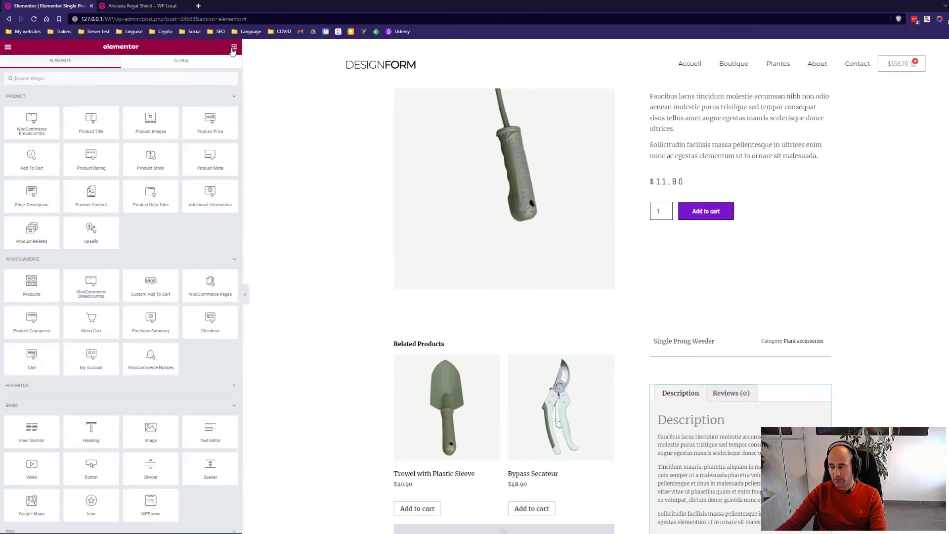